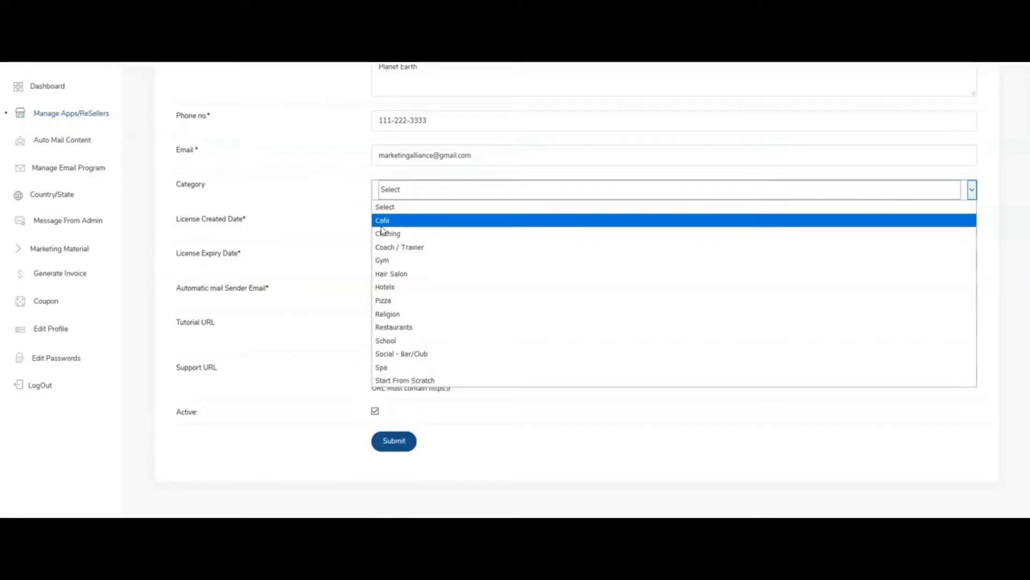
Set the new account's category to Coach / Trainer, submit the form and return to the apps list.
click(427, 251)
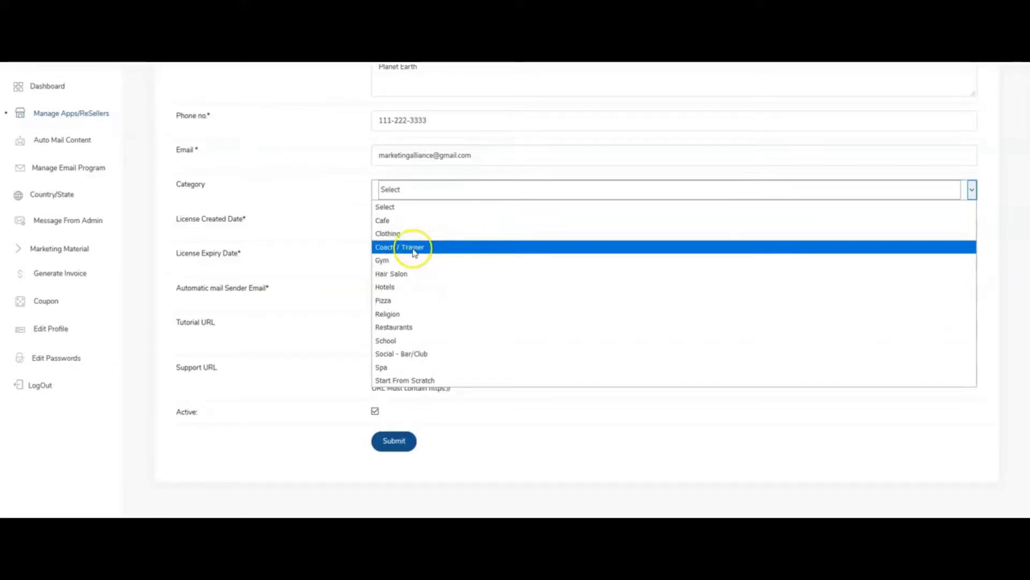
click(397, 441)
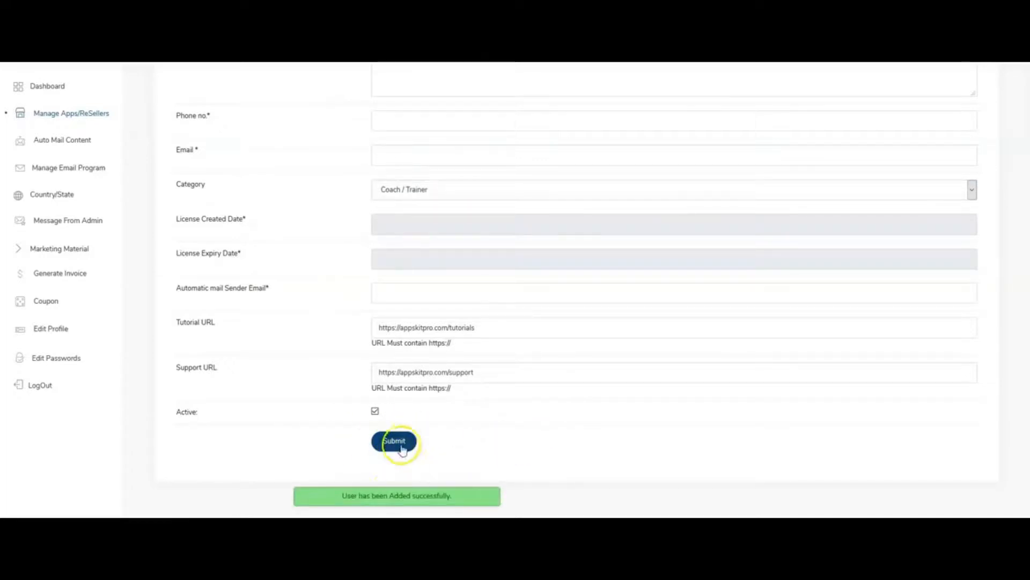
click(84, 115)
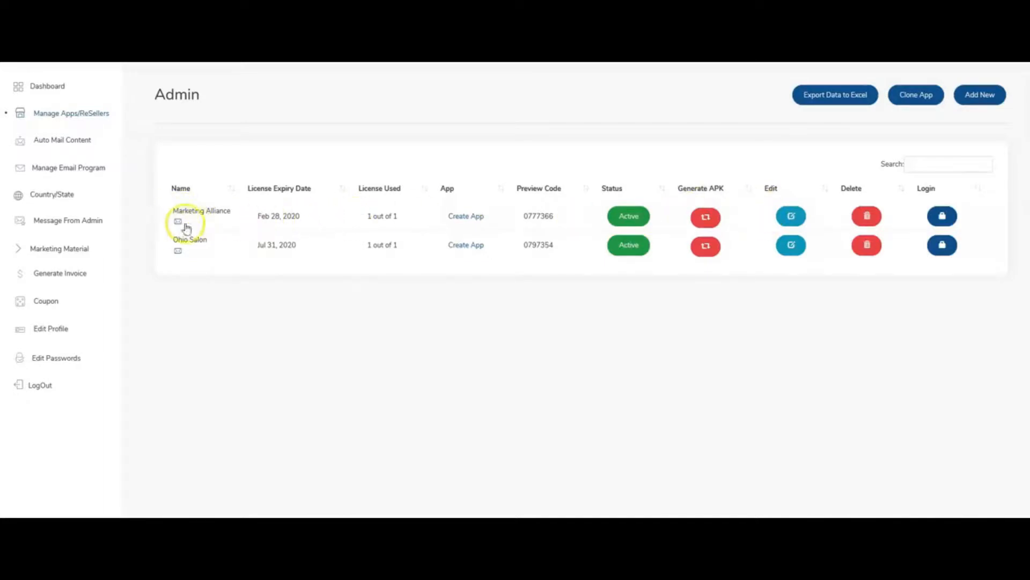
Open the Outlet Welcome Mail template and review the greeting and login details in its content.
click(75, 142)
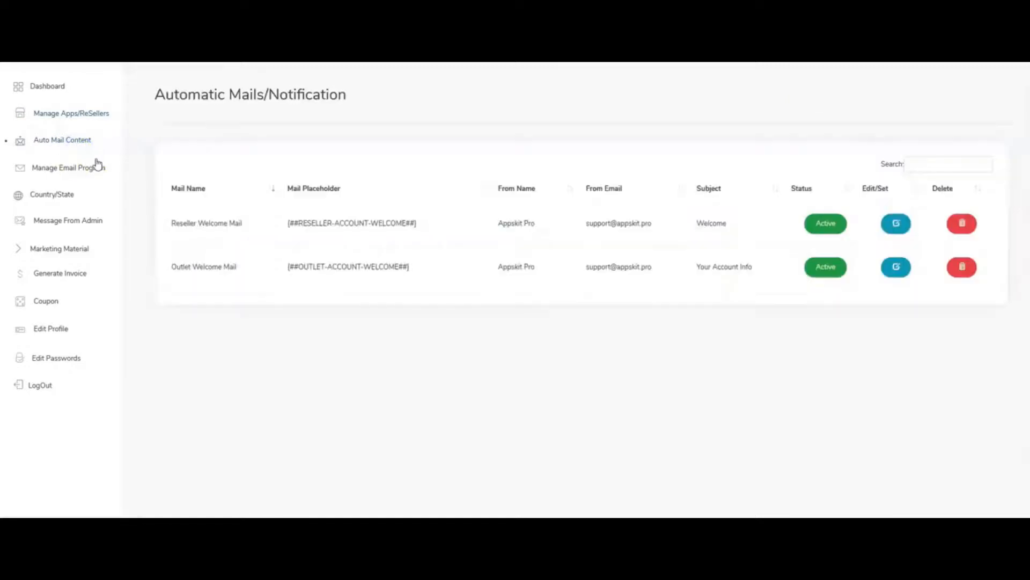
click(896, 267)
scroll(536, 320, down, 2)
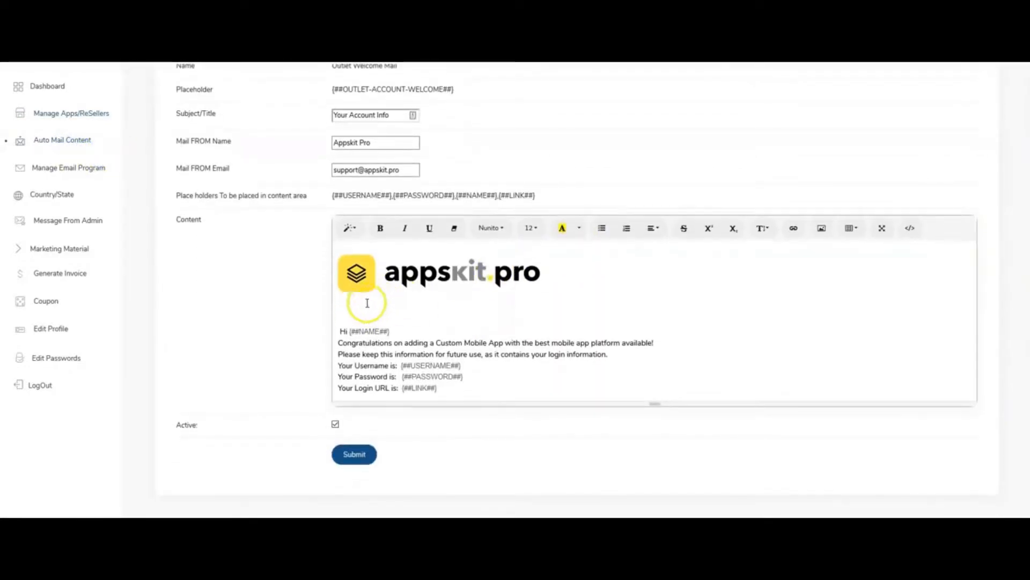
drag(488, 395, 350, 322)
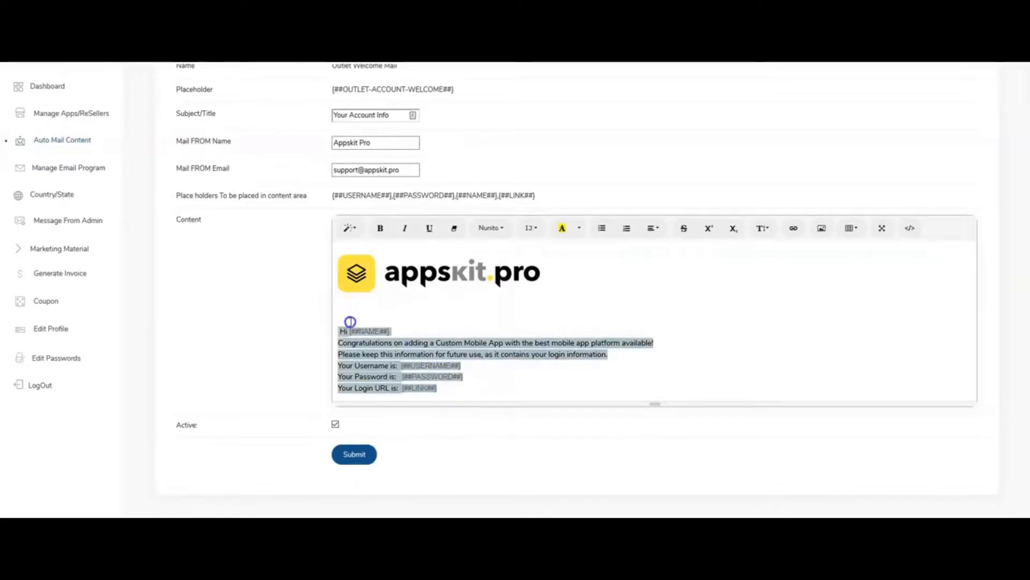
Open the Marketing Alliance app for editing and show its image and background design settings.
click(84, 119)
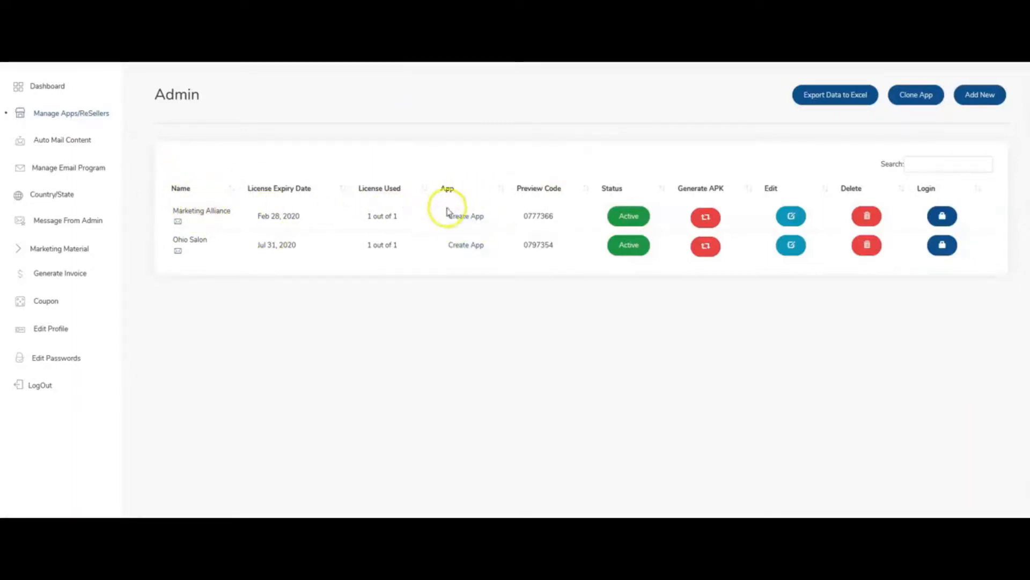
click(469, 218)
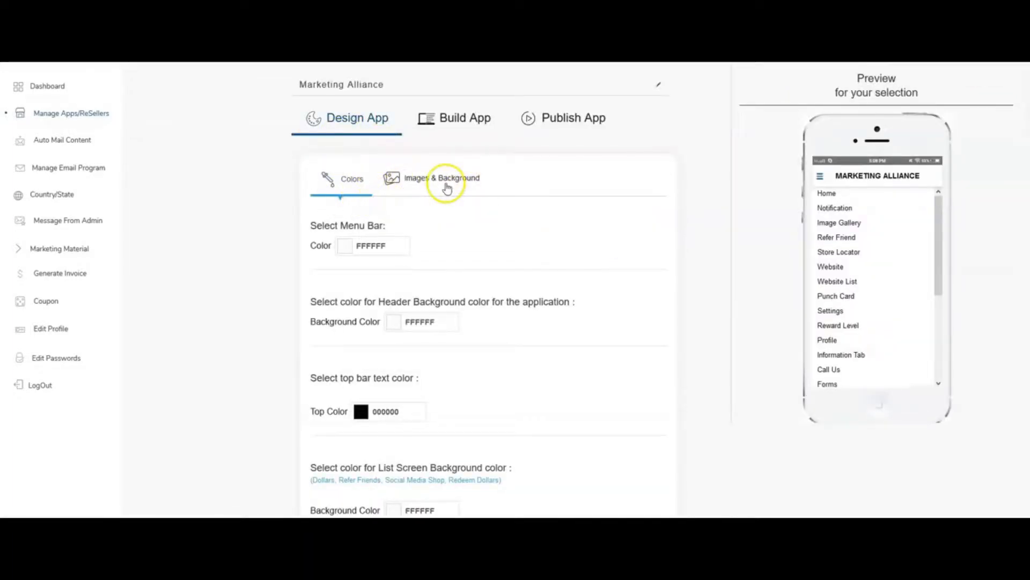
click(447, 185)
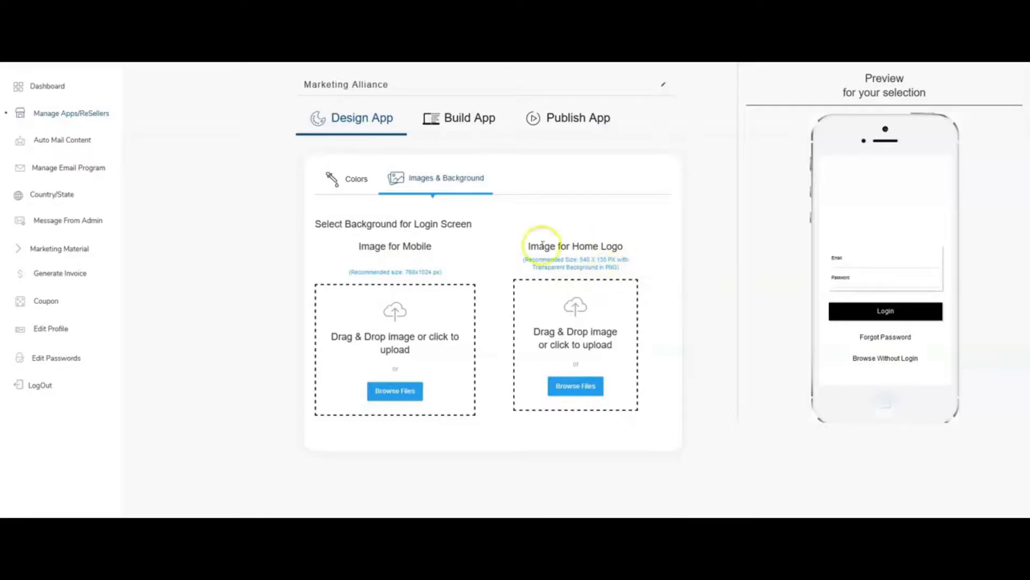
Set the Reward Level feature to inactive in the app's build configuration and save the update.
click(447, 125)
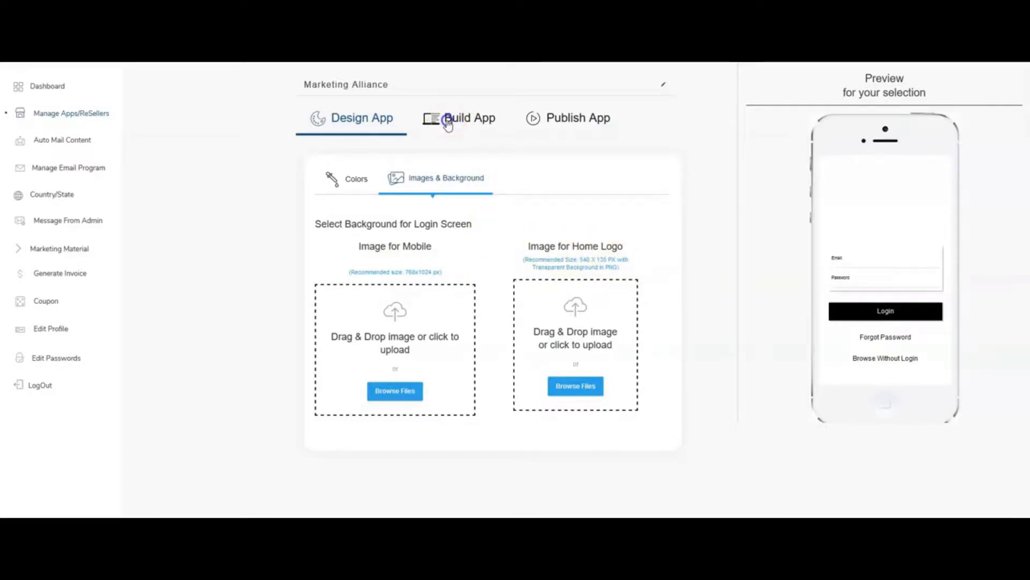
scroll(445, 201, down, 2)
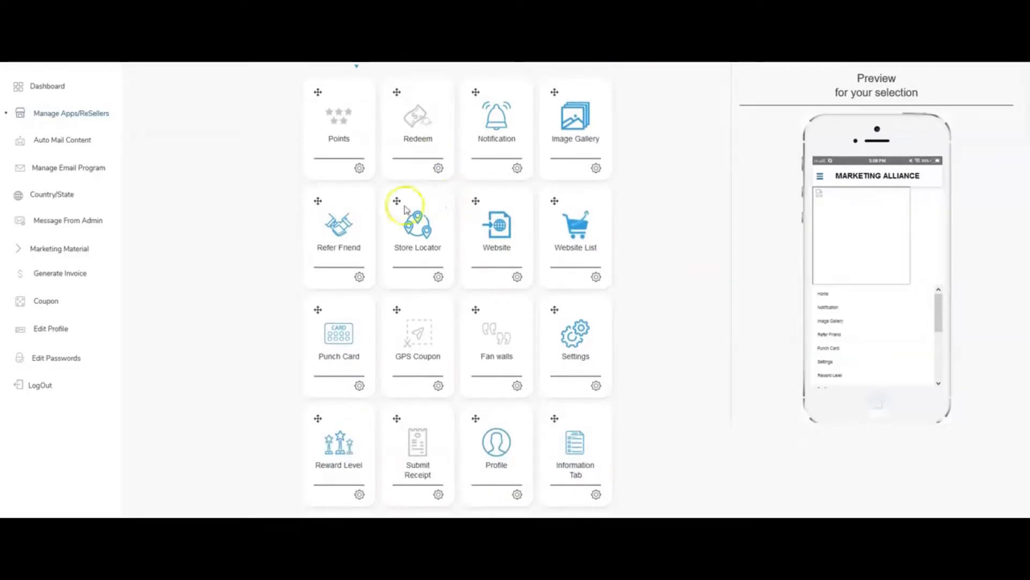
scroll(423, 199, down, 1)
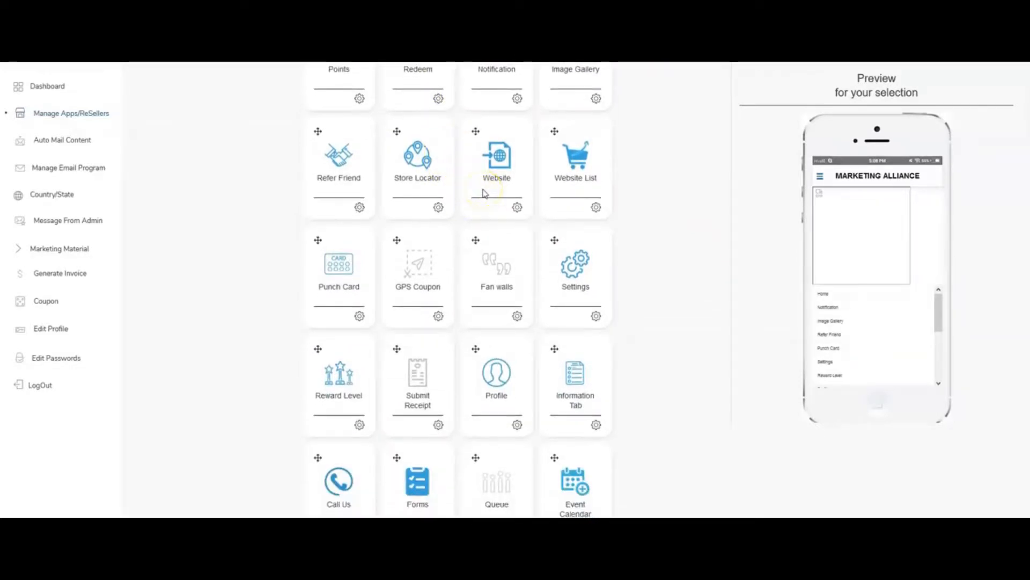
scroll(473, 206, down, 3)
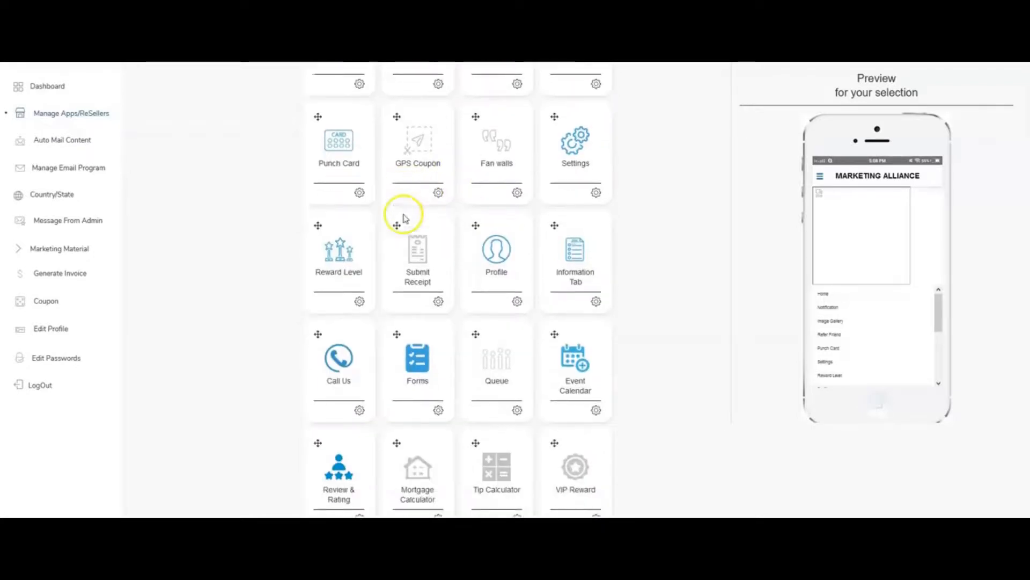
scroll(574, 247, down, 3)
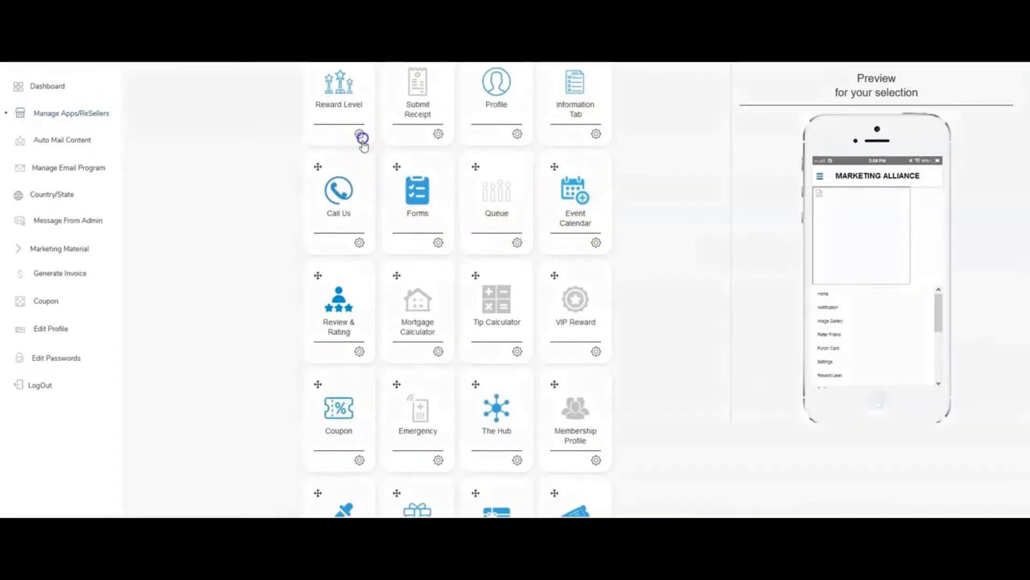
click(361, 135)
click(394, 296)
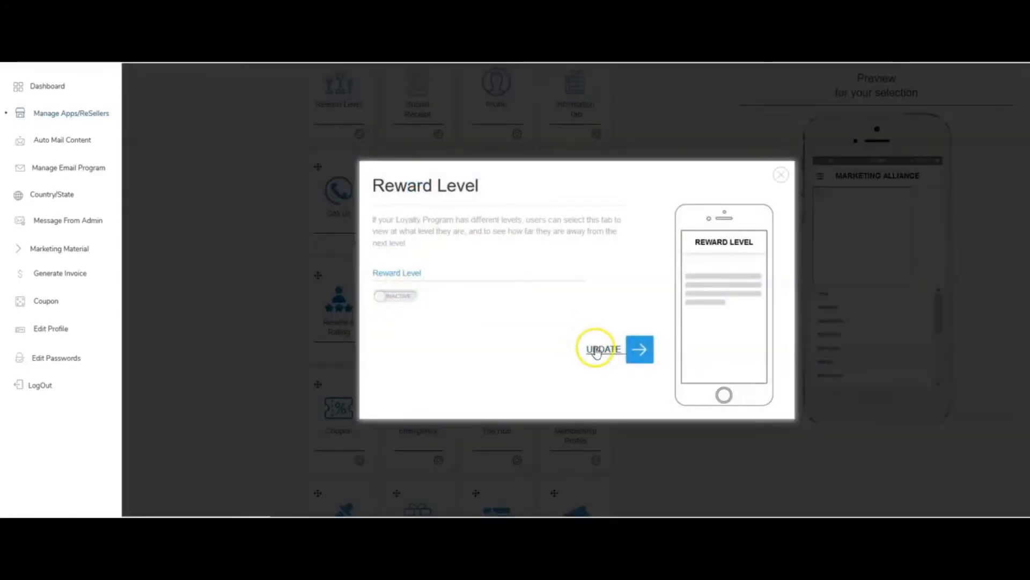
click(596, 350)
Activate the Yellow Page feature for the Marketing Alliance app and save the update.
scroll(469, 322, up, 1)
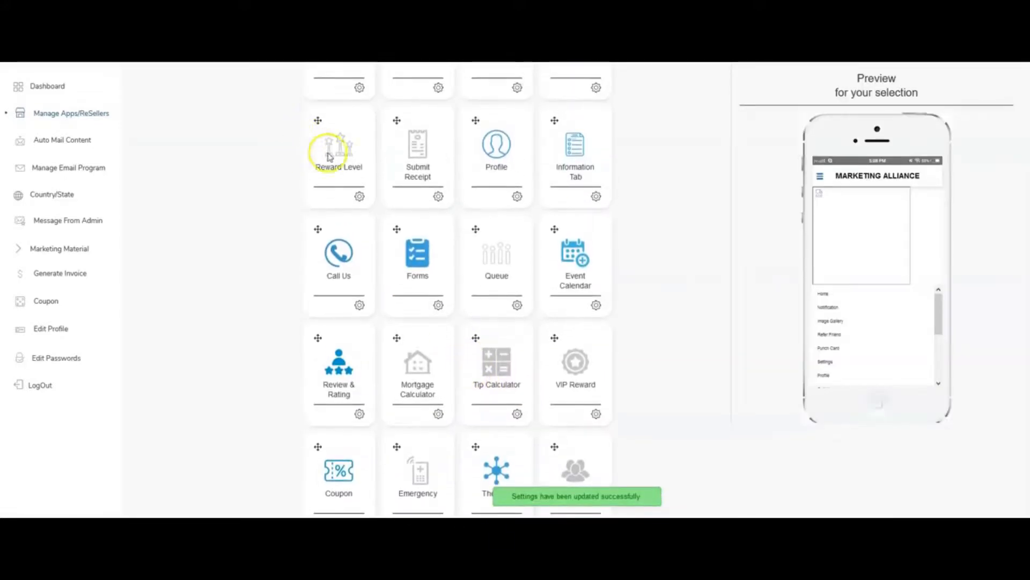
scroll(368, 172, down, 5)
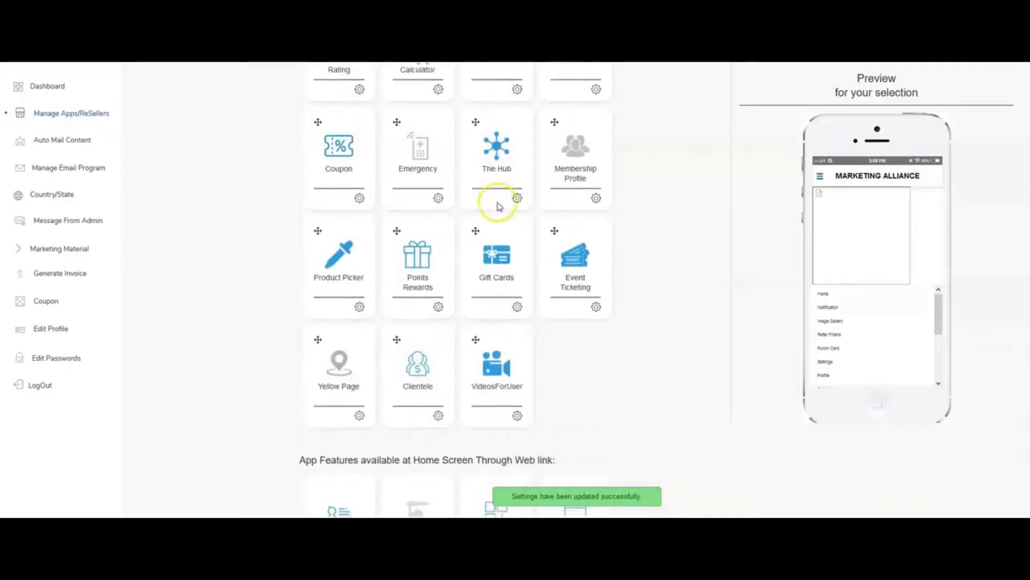
scroll(356, 143, up, 3)
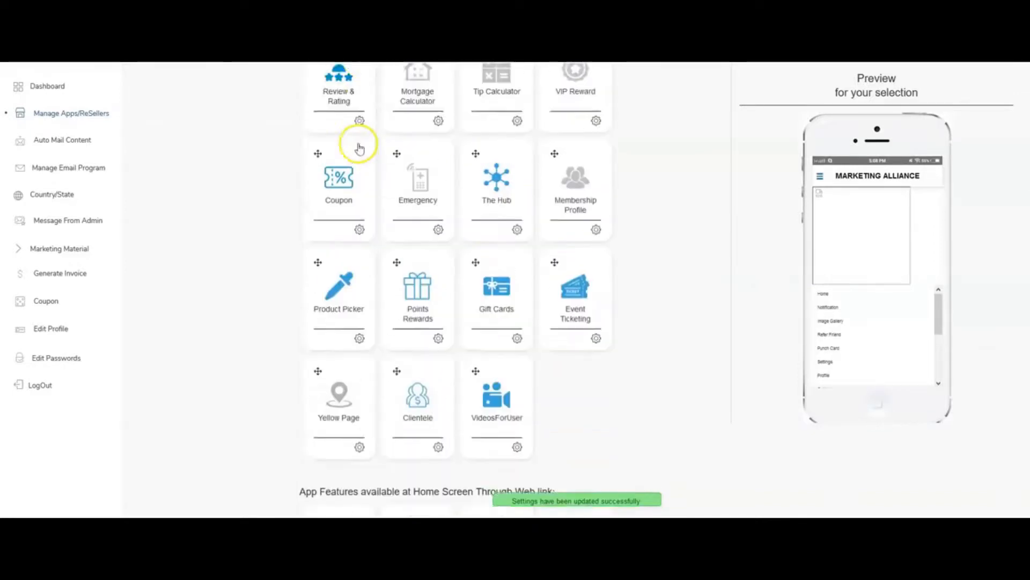
scroll(379, 253, down, 3)
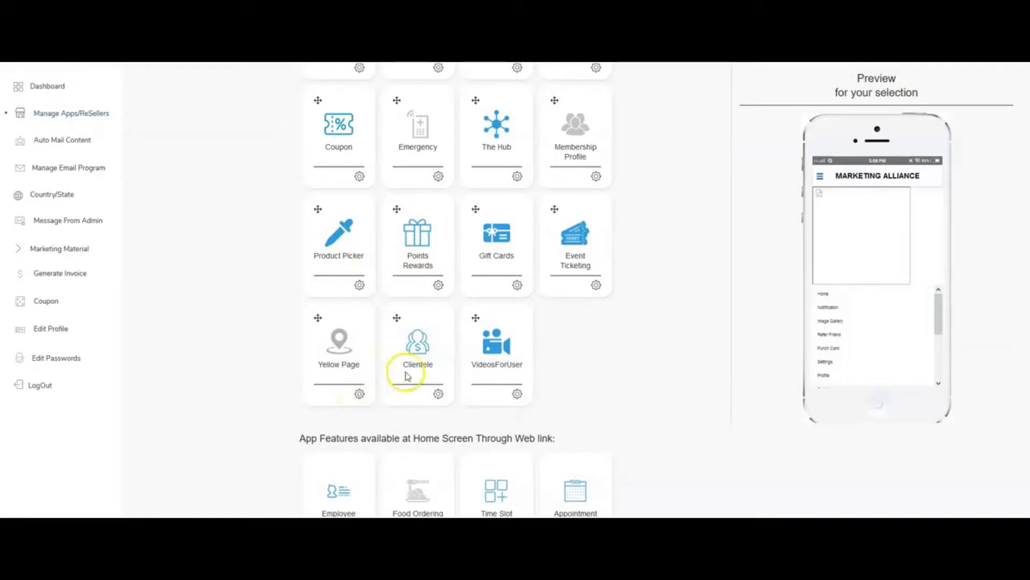
scroll(406, 376, down, 2)
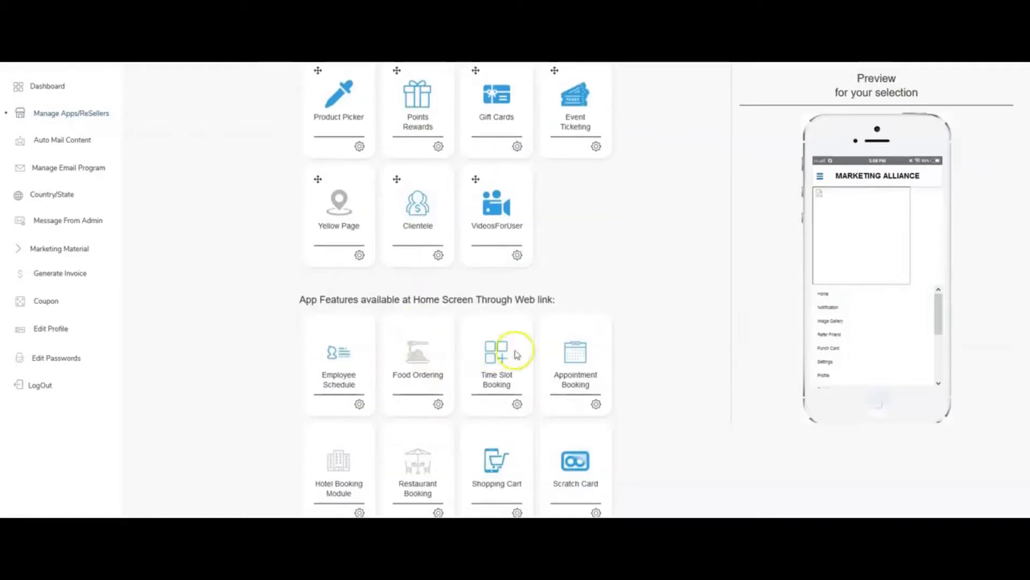
click(362, 257)
click(396, 251)
click(603, 304)
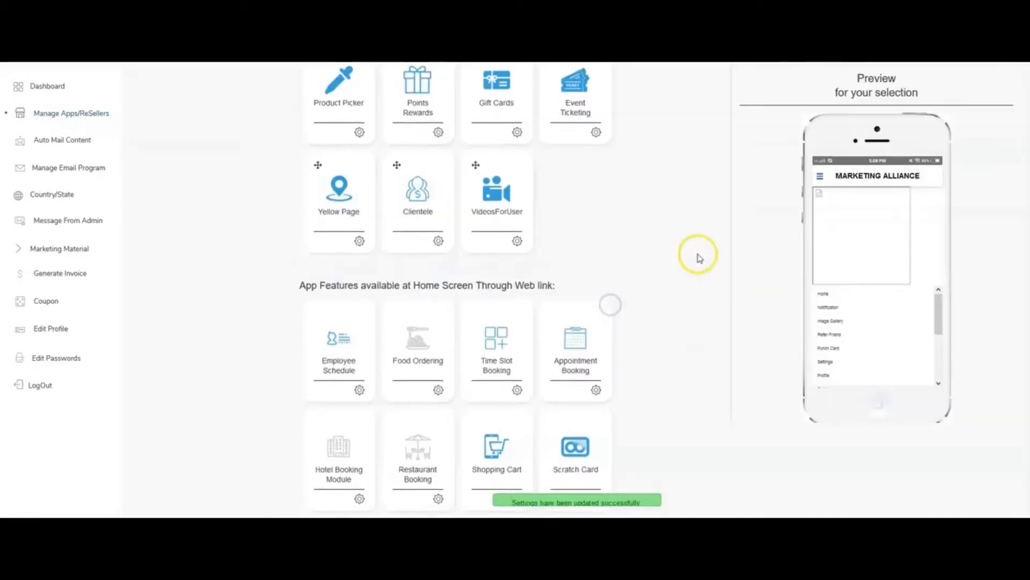
Review the web-link and back-office features, and examine the menu's layout and color options.
scroll(693, 257, down, 3)
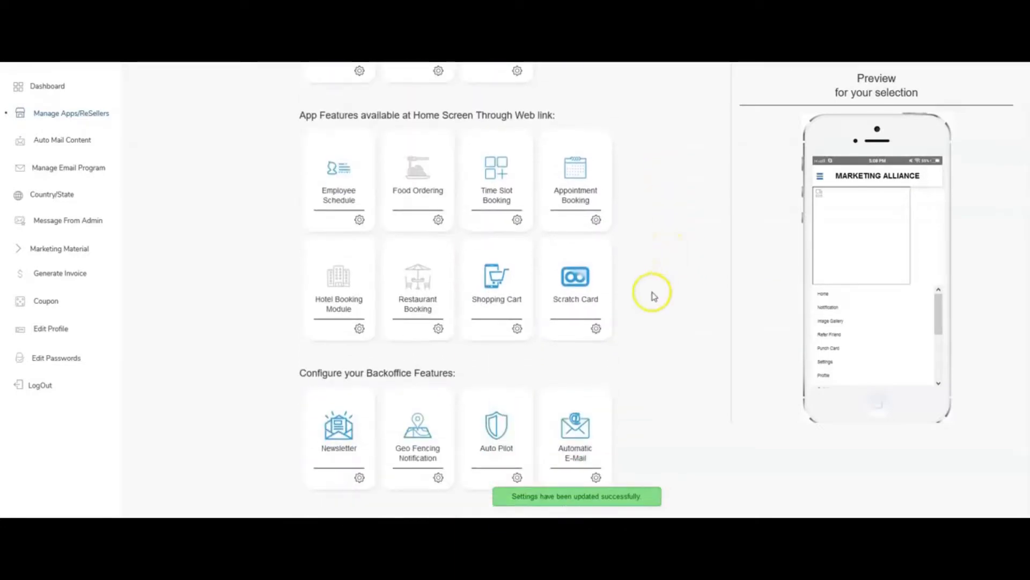
scroll(653, 297, up, 15)
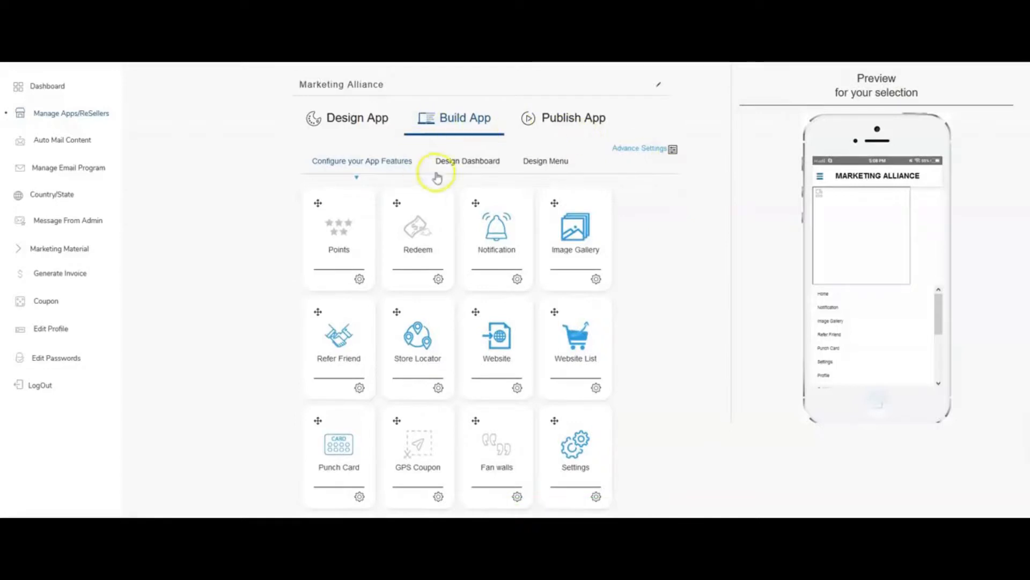
click(537, 157)
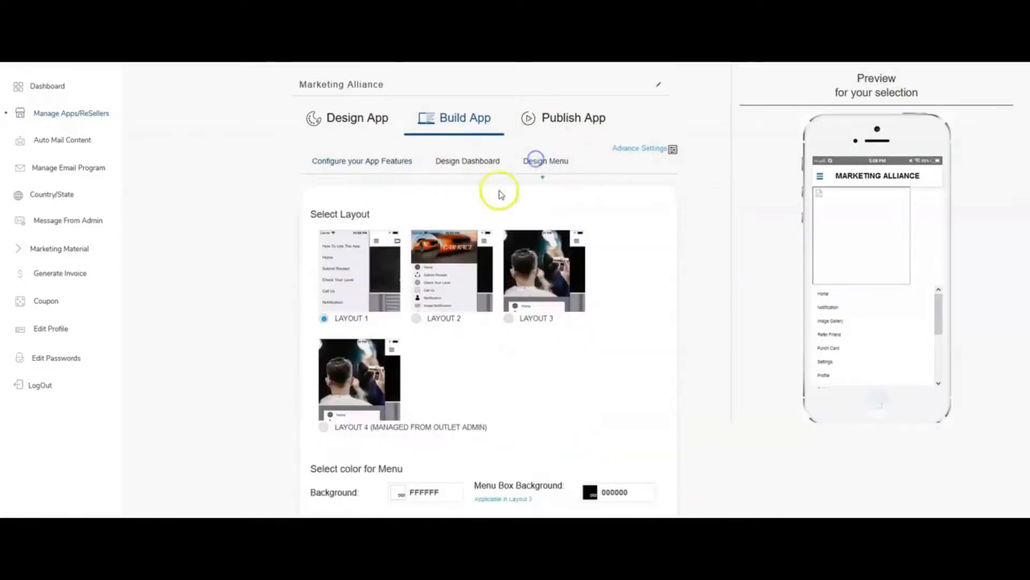
scroll(386, 205, down, 2)
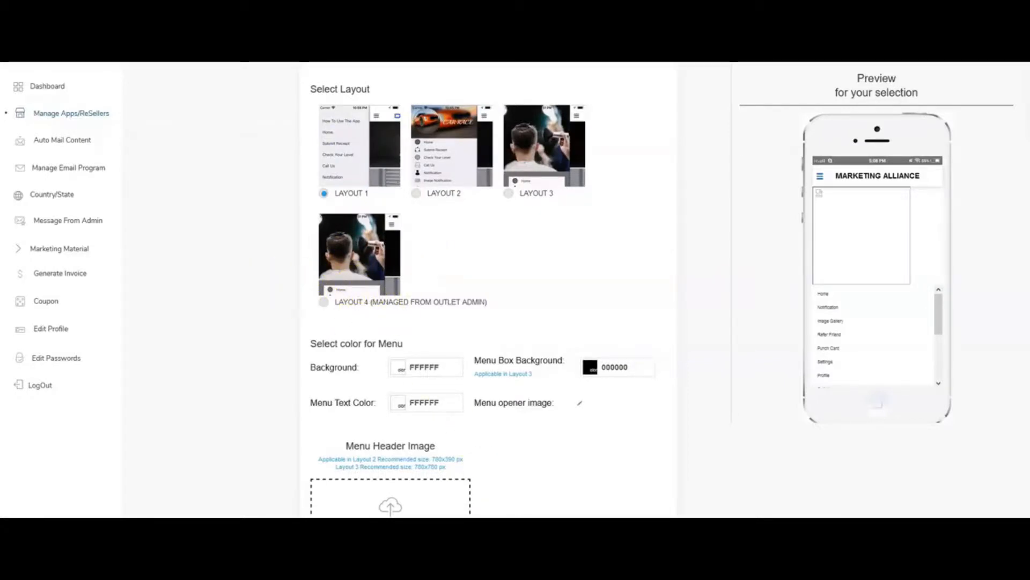
Switch to File Explorer and inspect the login_screen and small_icon images in the Marketing Alliance folder.
click(562, 547)
drag(499, 16, 497, 25)
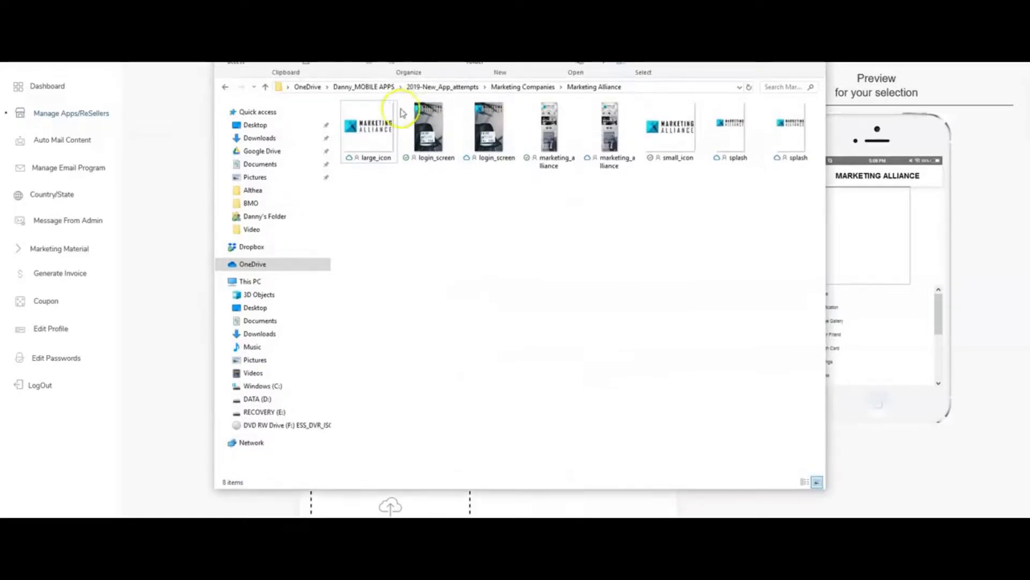
click(433, 115)
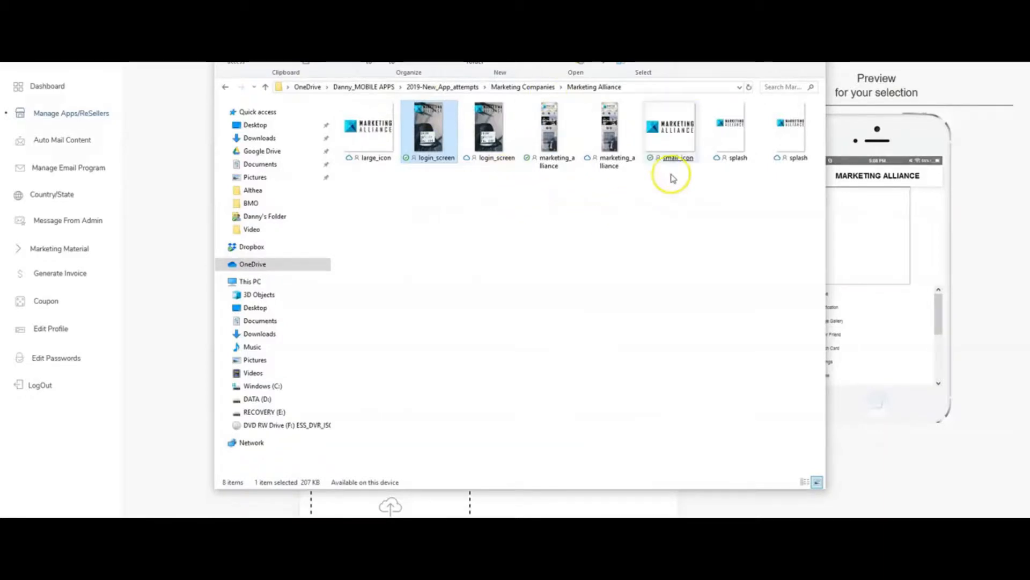
click(676, 128)
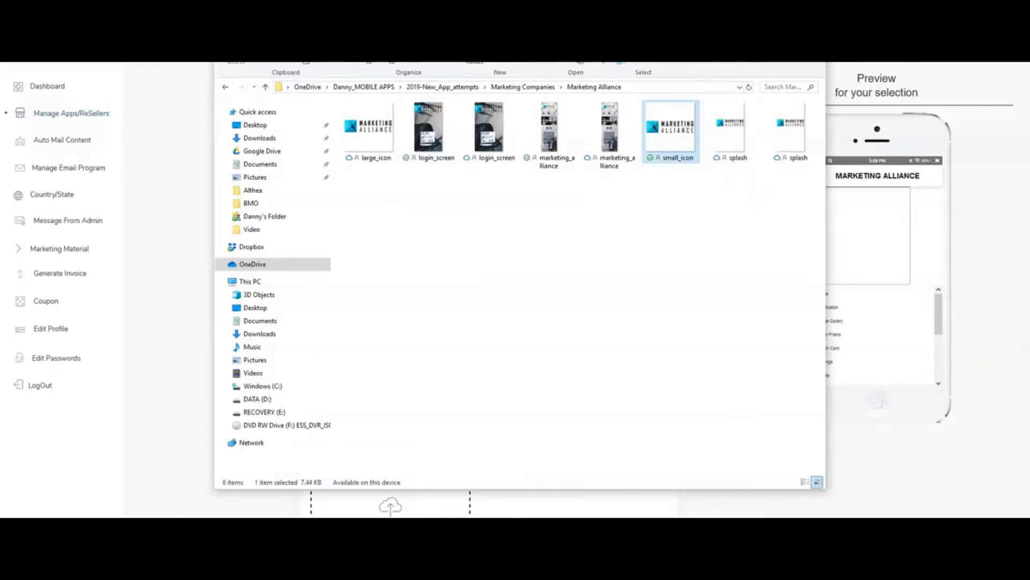
key(alt+Tab)
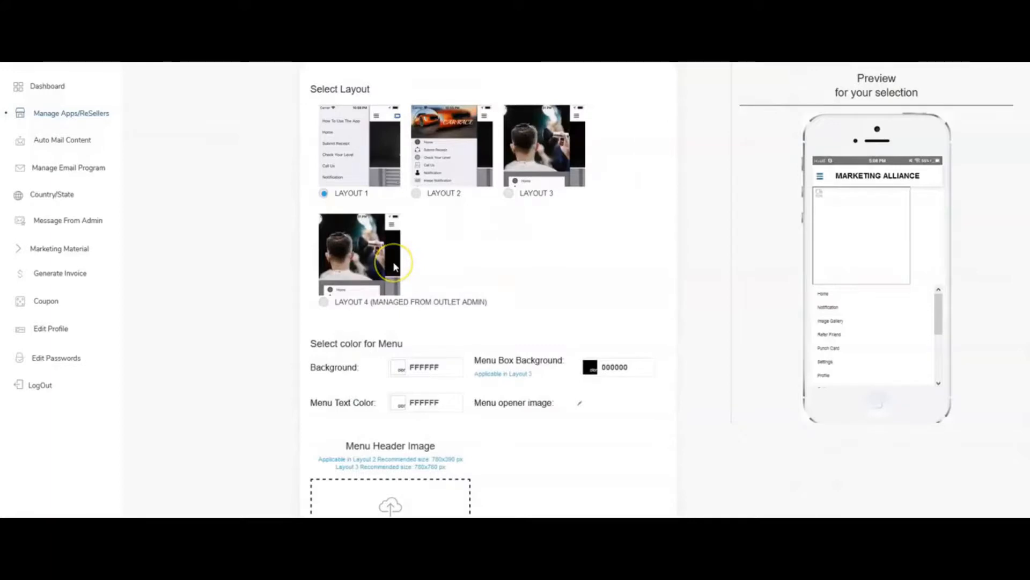
Return to the app builder and examine the Play Store publishing form, including its image uploads and basic app info fields.
scroll(394, 267, up, 2)
scroll(395, 267, up, 1)
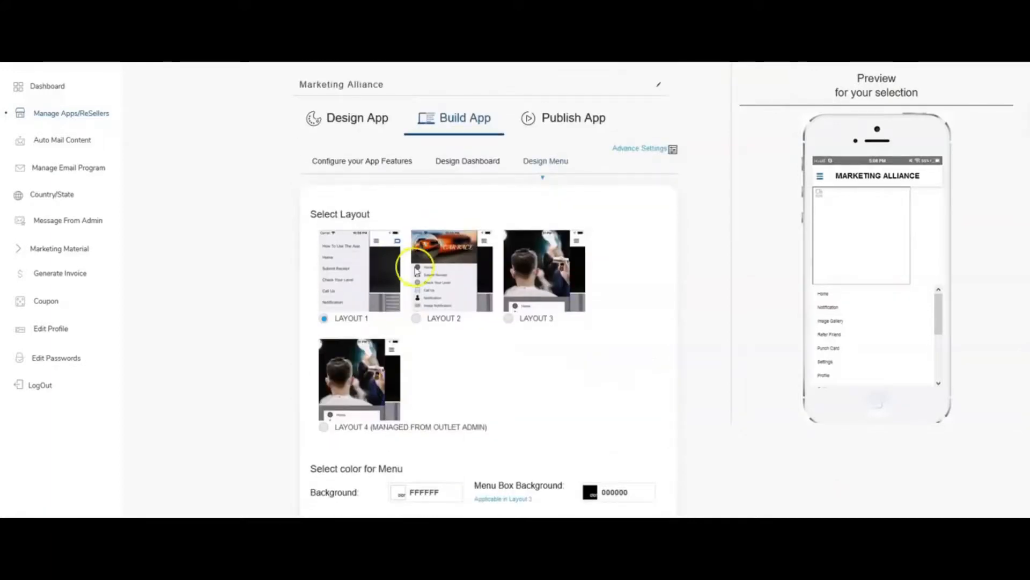
click(602, 124)
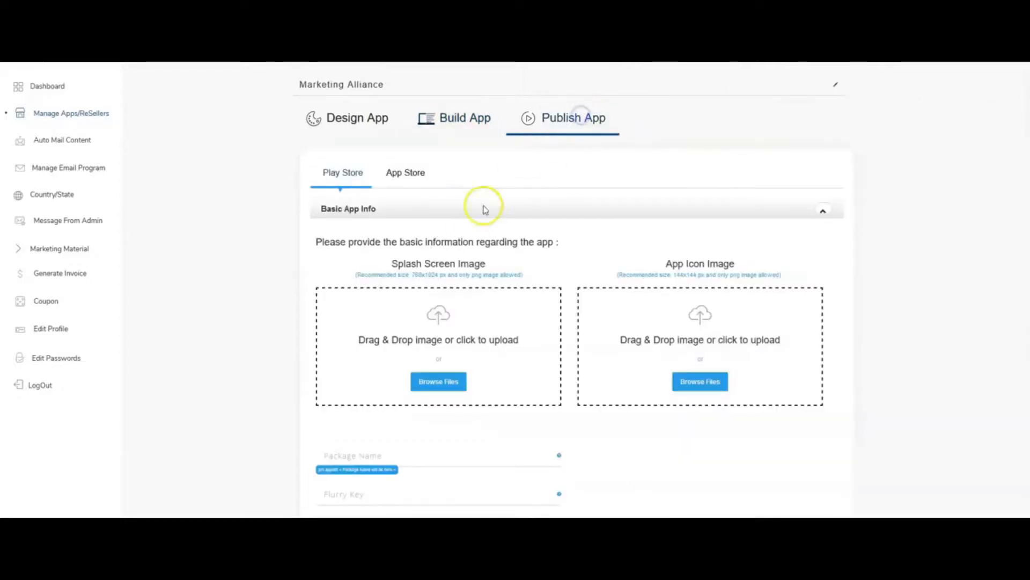
scroll(467, 234, down, 2)
scroll(451, 268, down, 2)
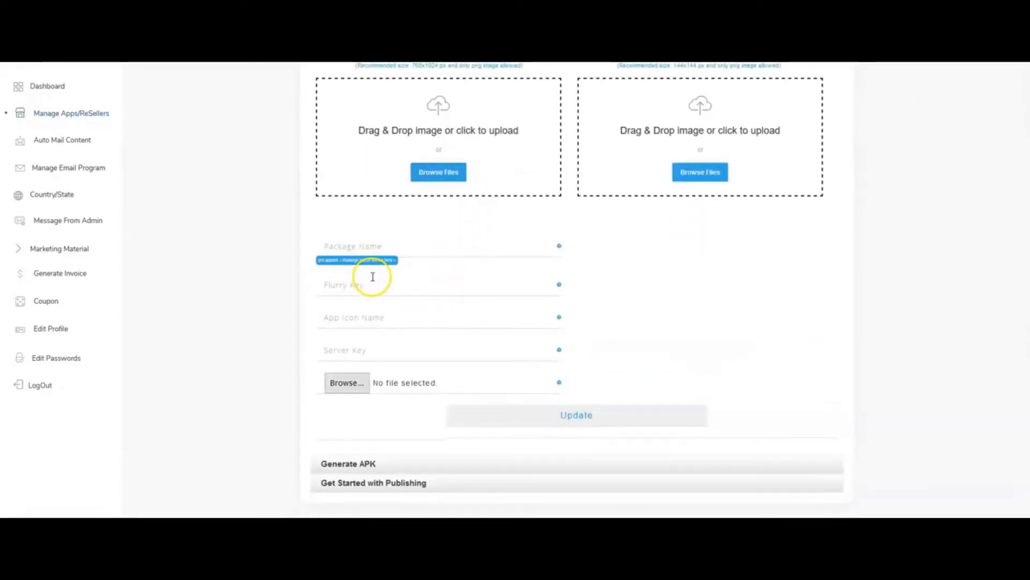
scroll(373, 275, up, 3)
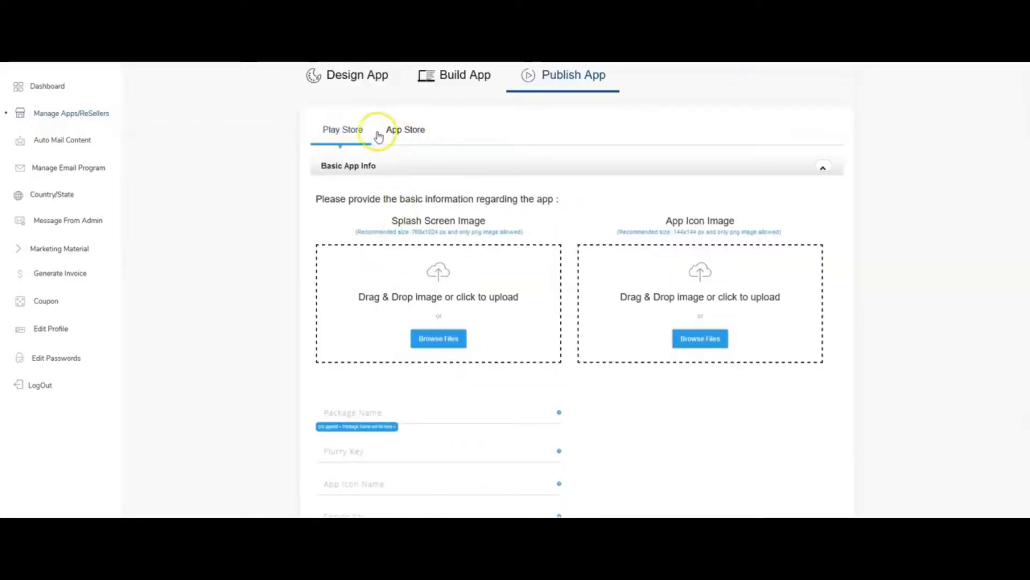
scroll(408, 247, down, 3)
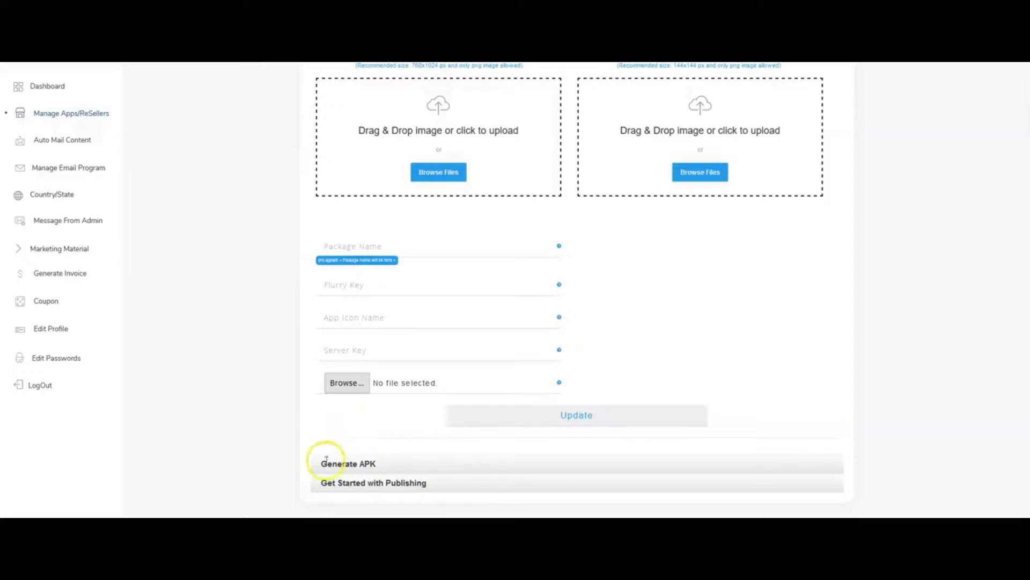
scroll(375, 443, up, 3)
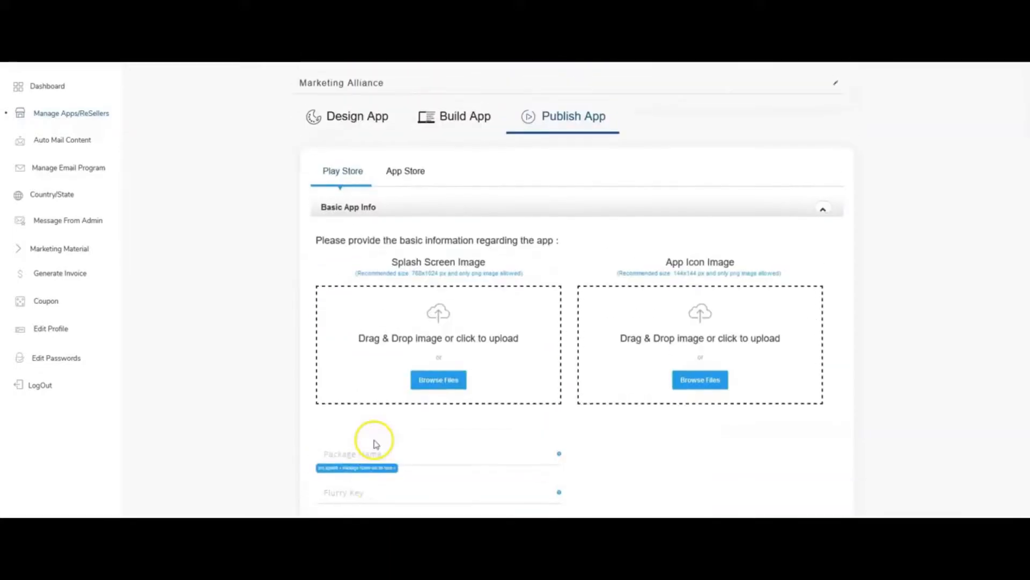
Examine the App Store publishing form, including its Apple developer account, basic app information and splash screen image fields.
click(404, 173)
scroll(625, 299, down, 5)
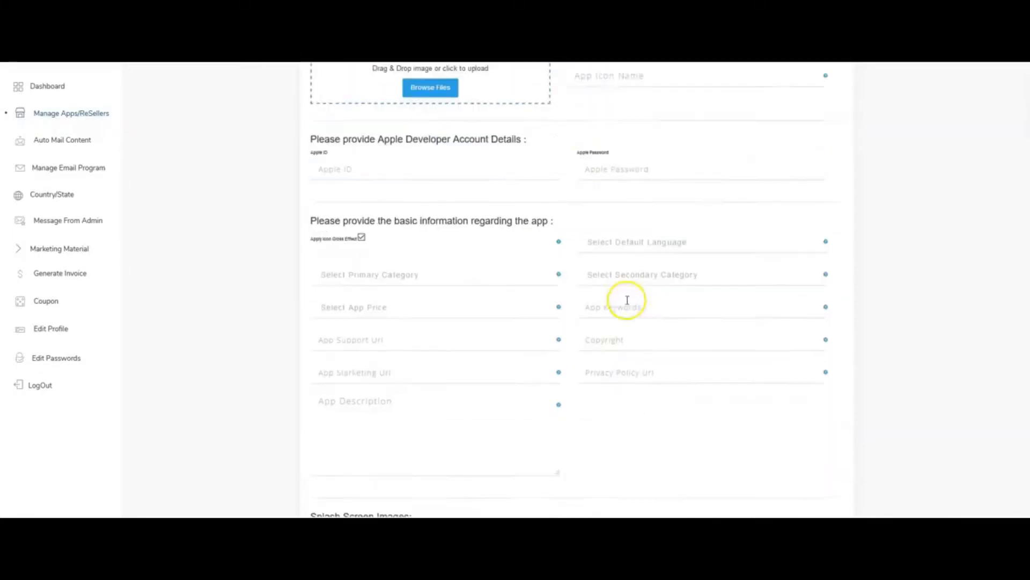
scroll(498, 307, down, 4)
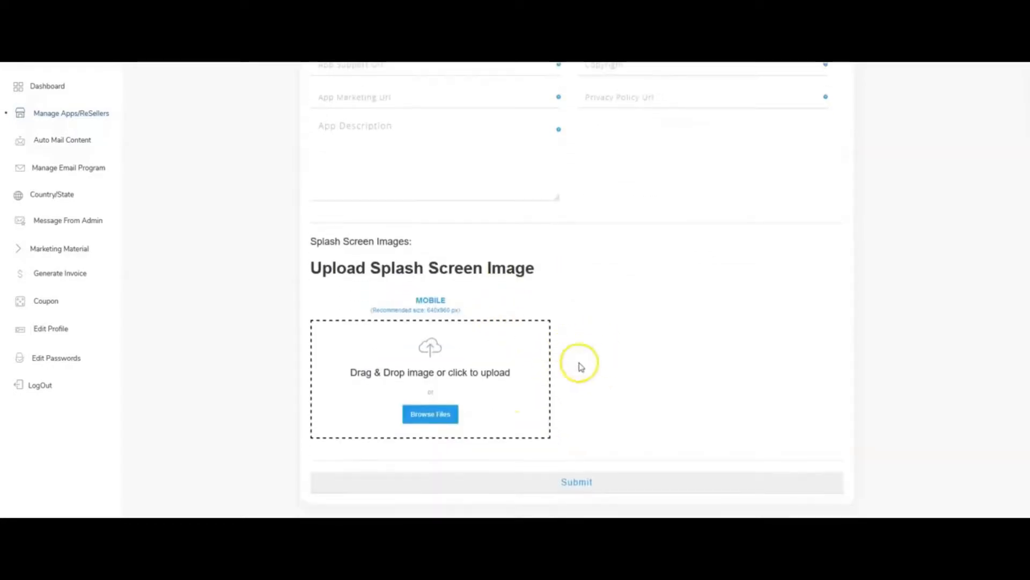
scroll(267, 258, up, 9)
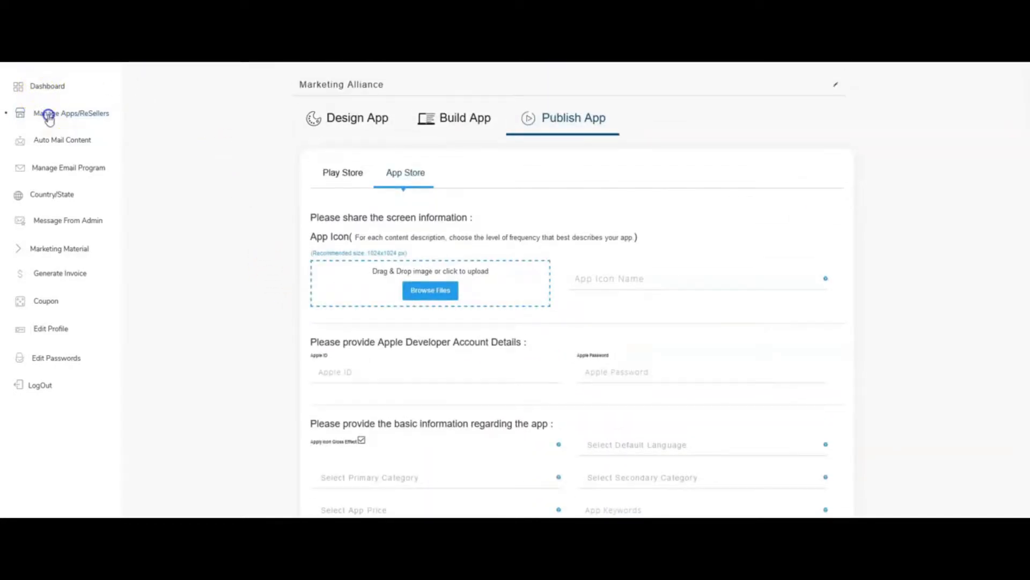
Return to the managed apps, enter the new app's own panel, view its dashboard and open its home screen settings.
click(48, 116)
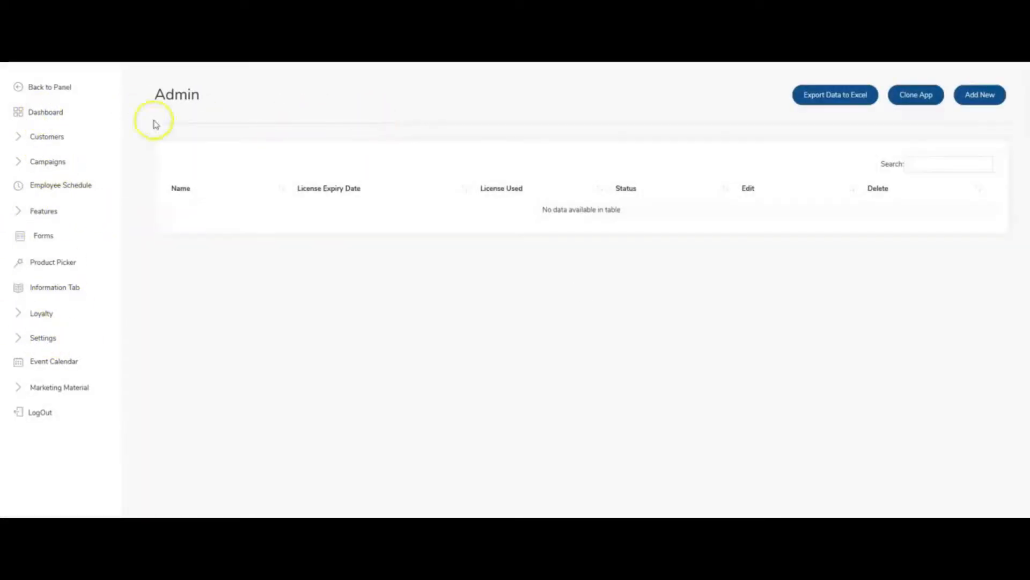
click(37, 112)
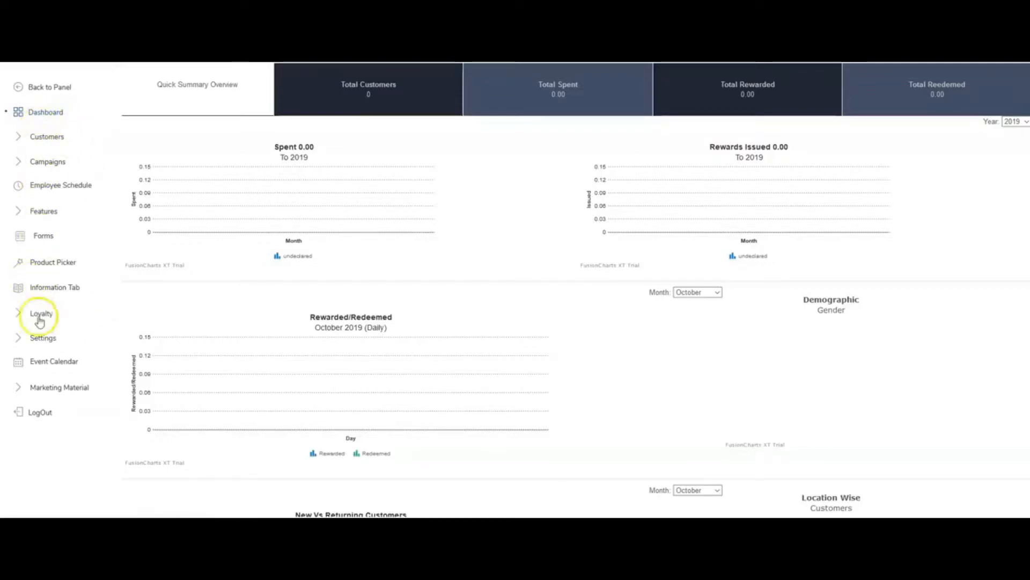
click(50, 344)
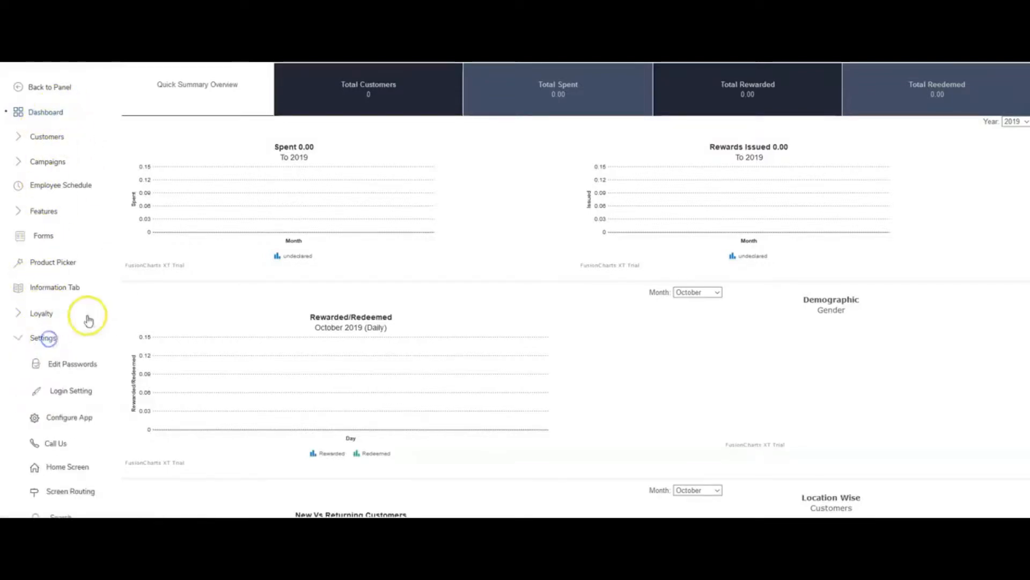
scroll(59, 344, down, 1)
click(61, 421)
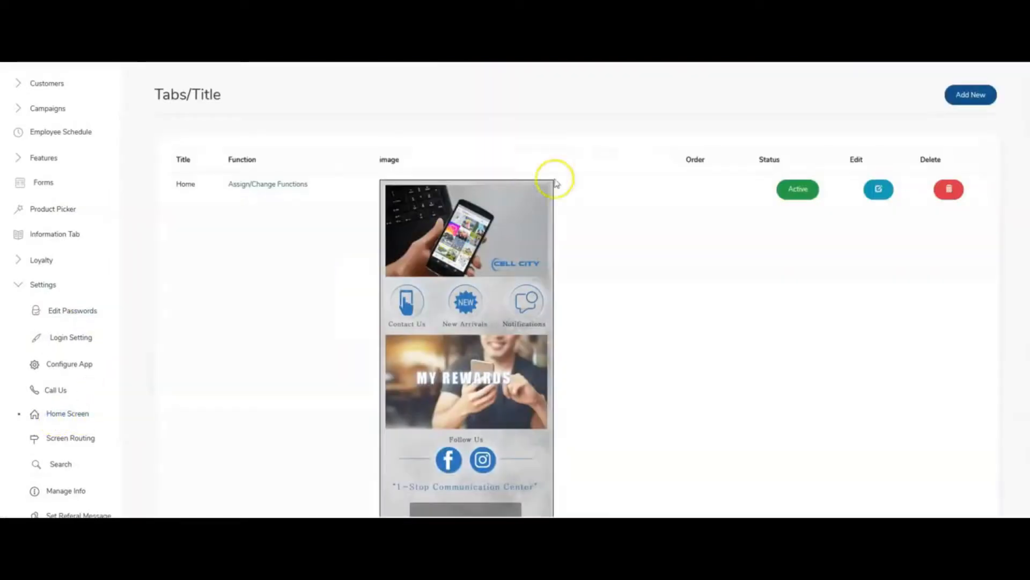
Review the existing Cell City home screen image and delete its Home entry.
scroll(433, 253, down, 1)
scroll(433, 254, down, 1)
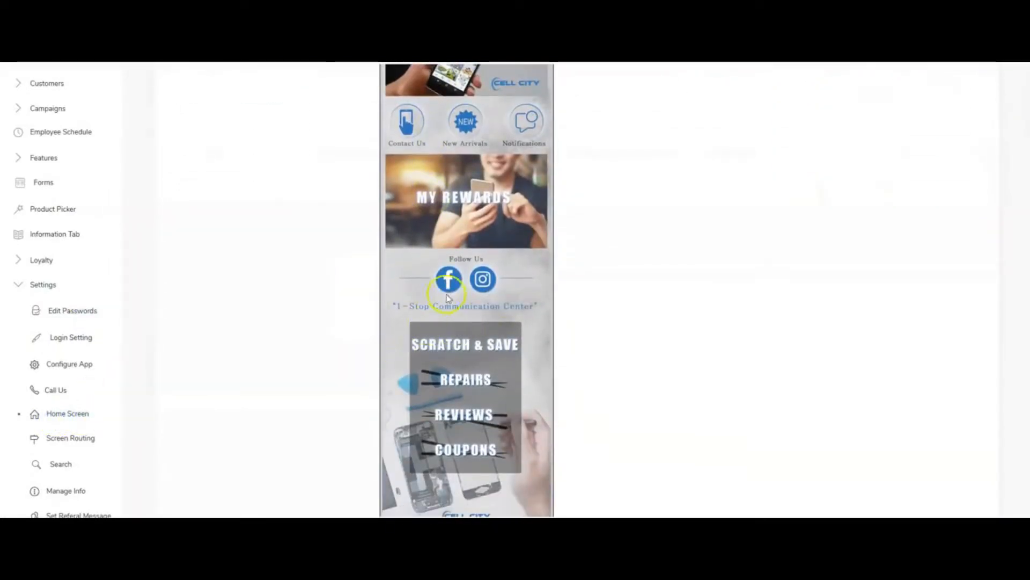
scroll(464, 279, up, 3)
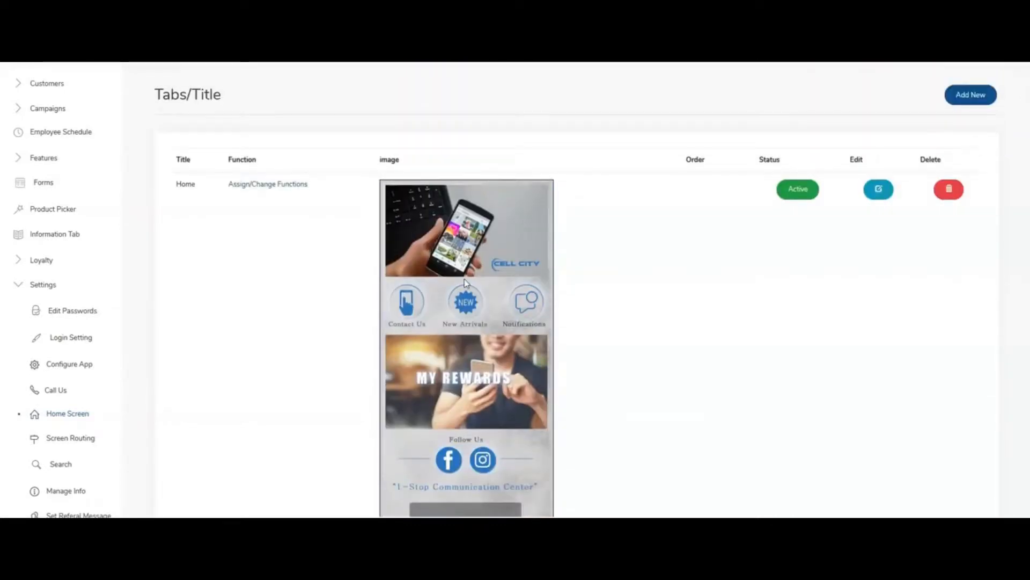
scroll(465, 283, down, 4)
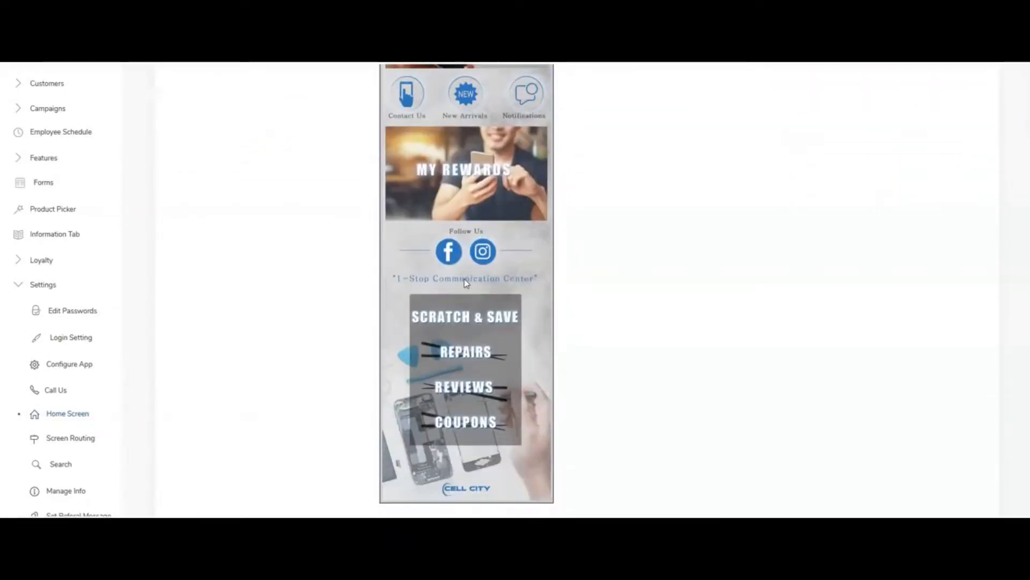
scroll(466, 283, down, 1)
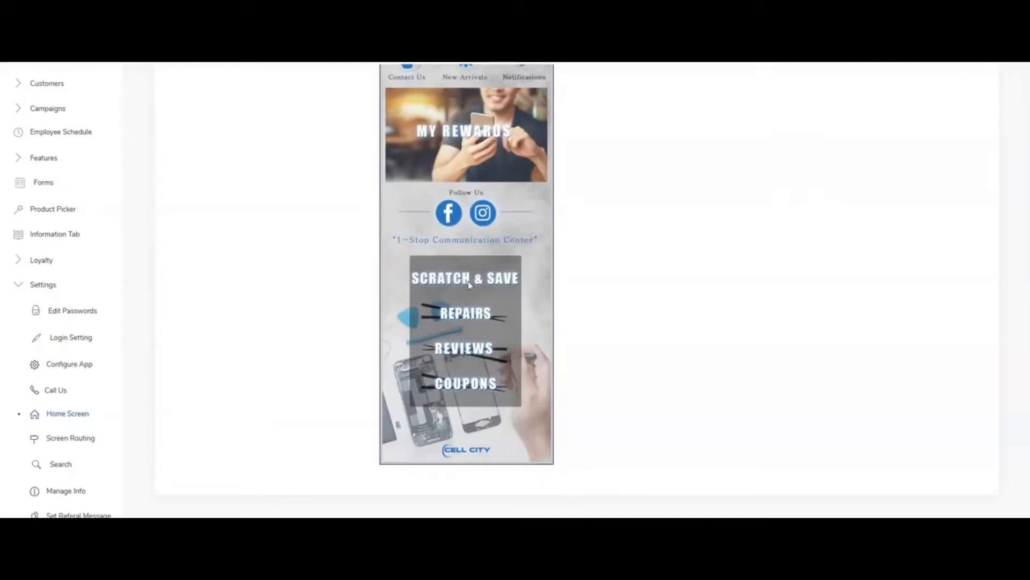
scroll(466, 283, up, 3)
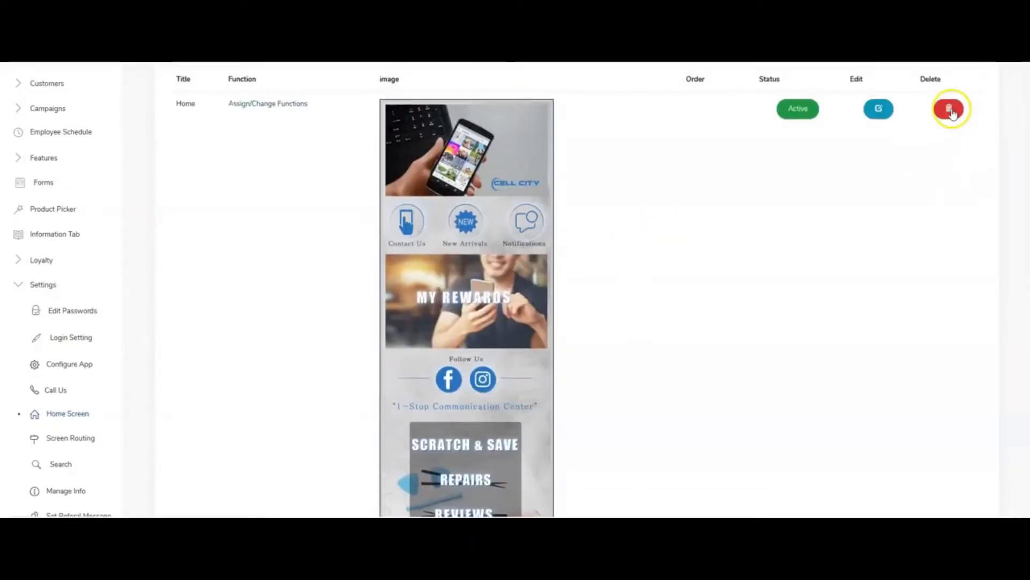
click(949, 109)
click(623, 314)
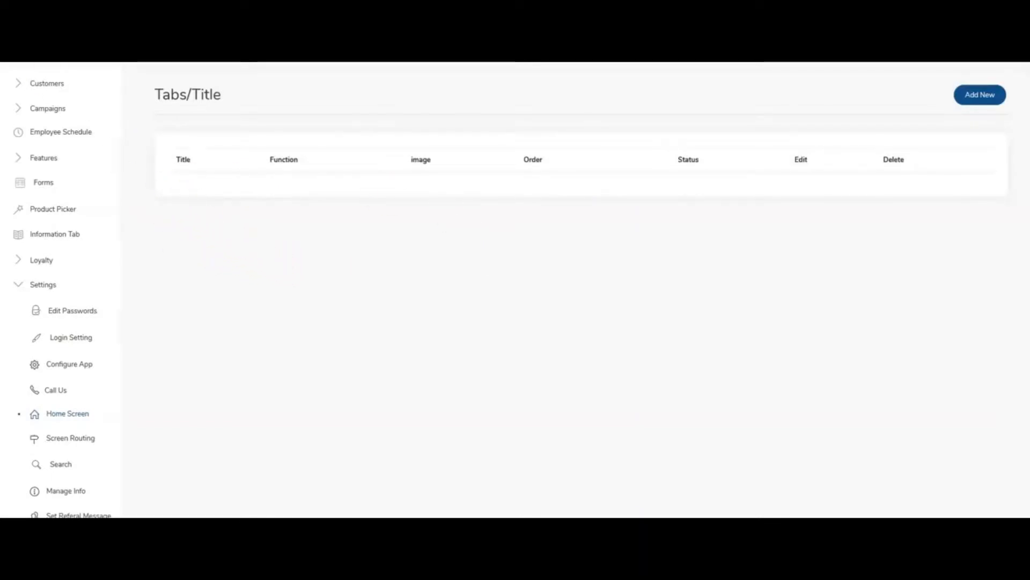
Start a new home screen entry titled Home with marketing_alliance.png as its image.
click(981, 97)
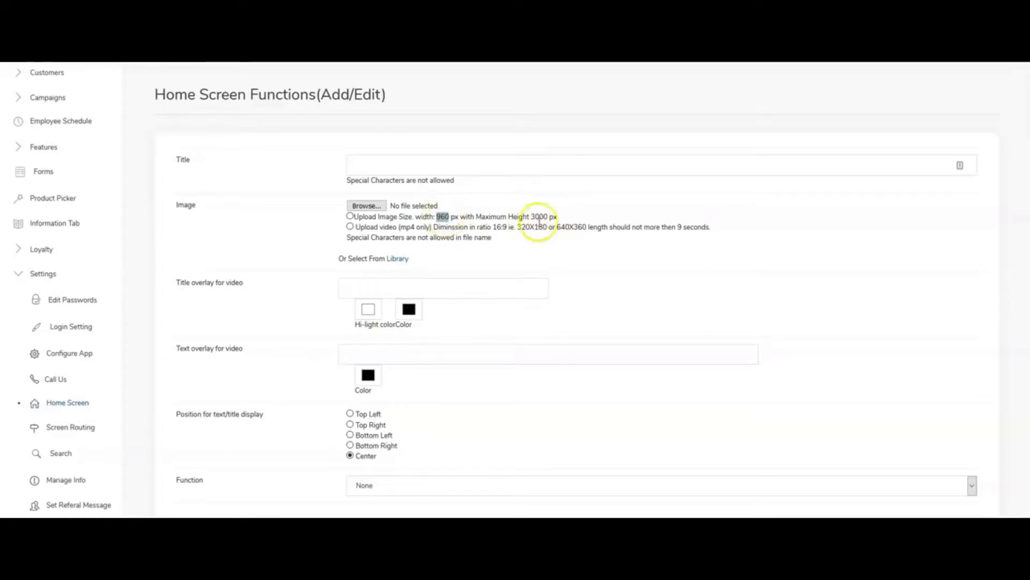
click(366, 205)
double_click(456, 172)
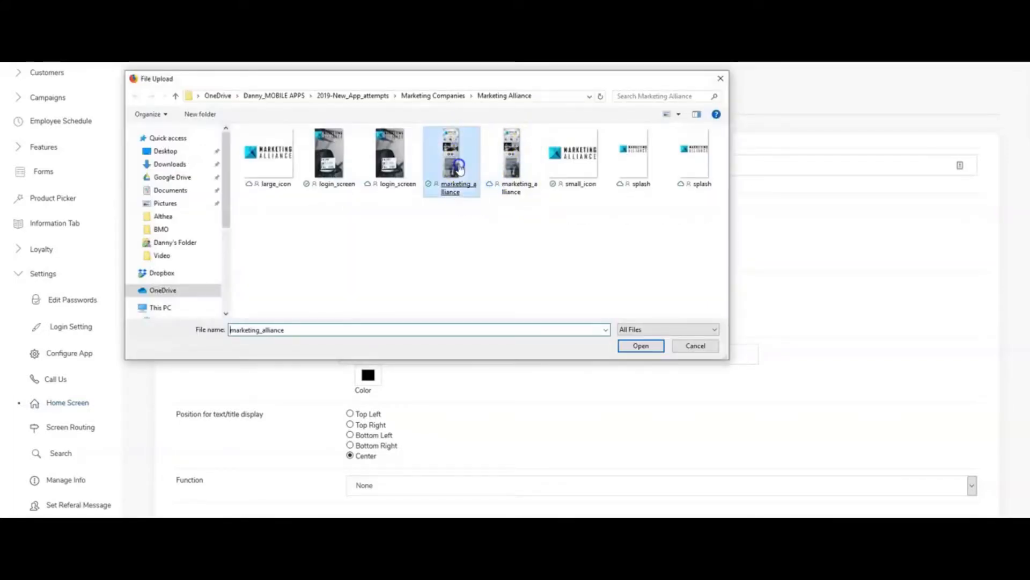
click(381, 152)
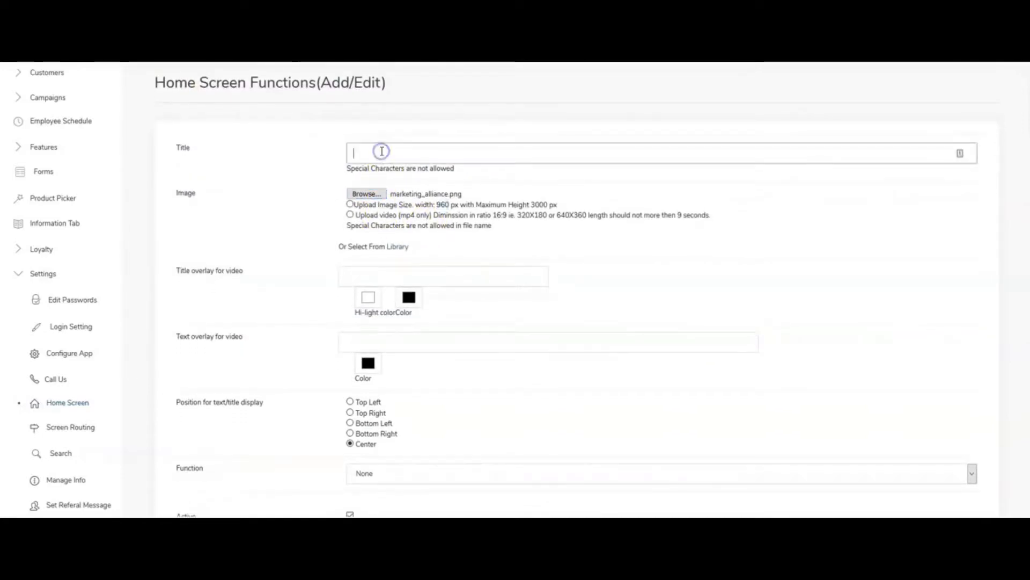
click(381, 150)
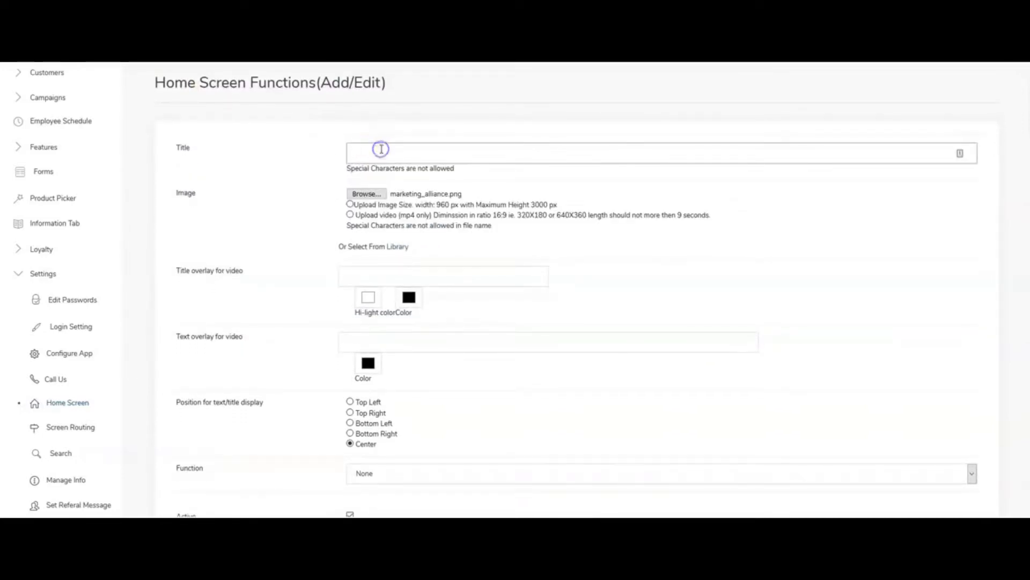
text(Home)
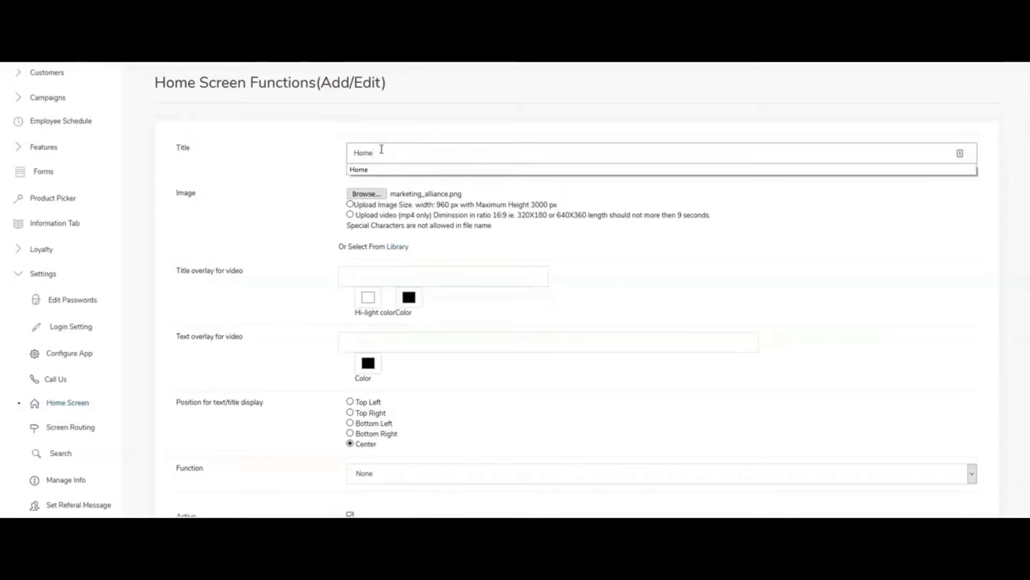
click(320, 157)
Set the Home entry's function to Multi Function and submit the entry.
scroll(324, 177, down, 2)
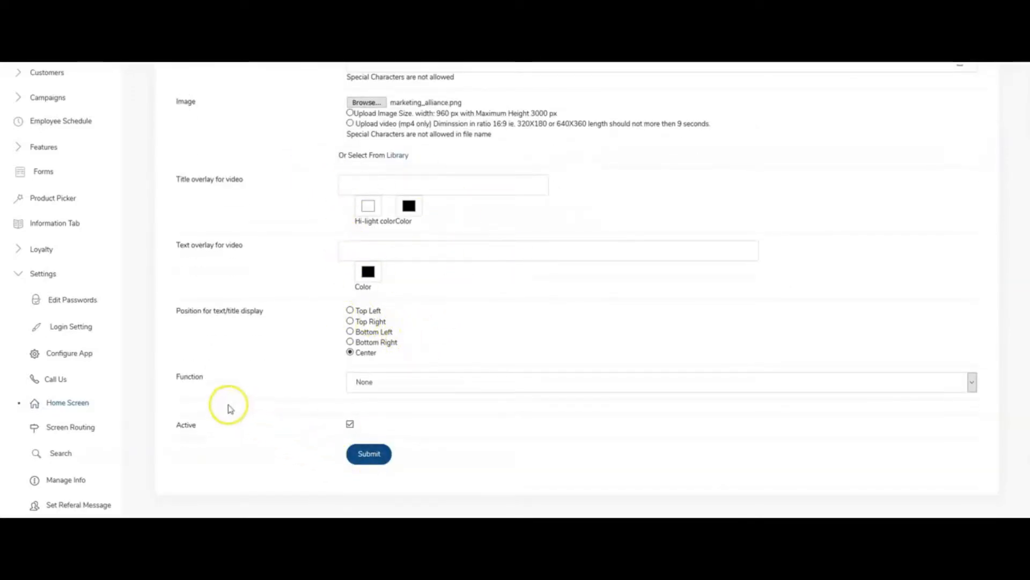
click(374, 381)
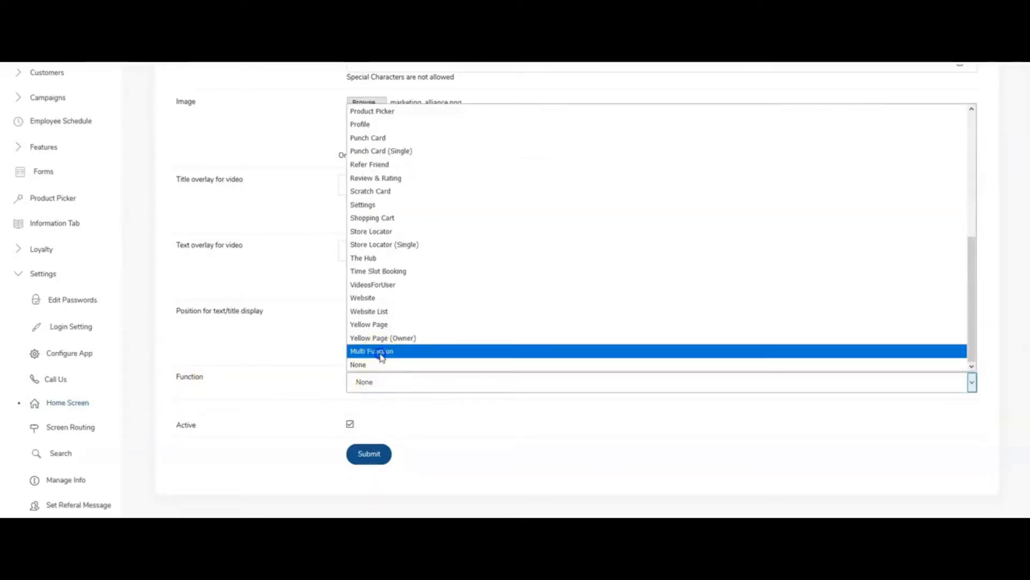
click(381, 353)
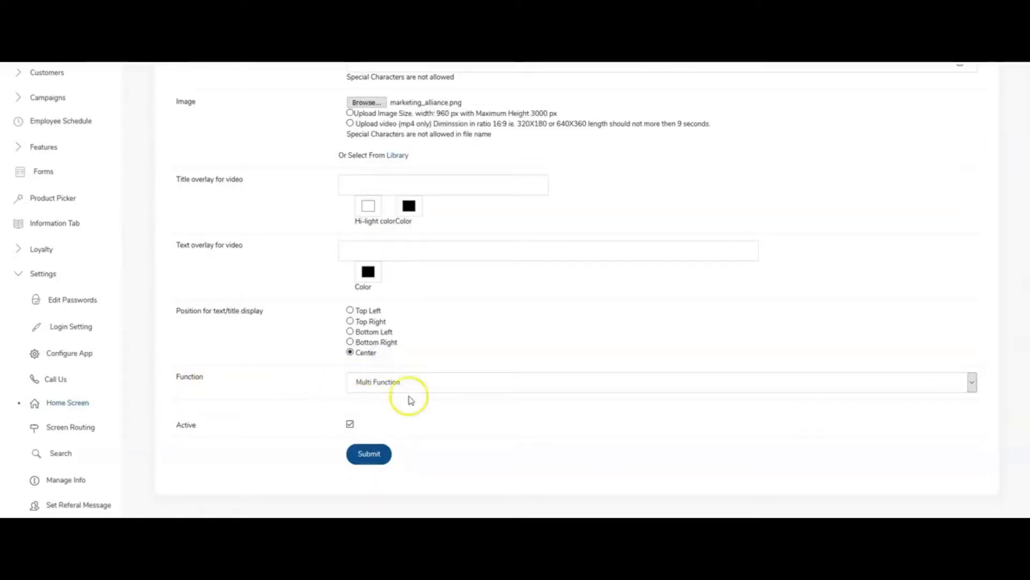
scroll(363, 389, up, 2)
scroll(362, 382, down, 2)
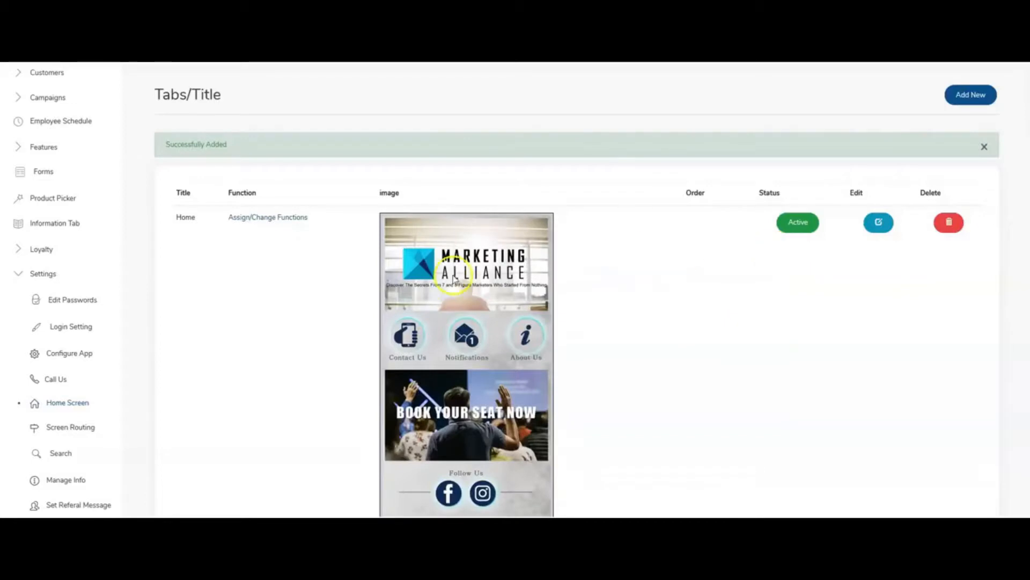
Examine the uploaded Marketing Alliance home screen image from the header logo down to the booking section and footer.
scroll(452, 281, down, 2)
scroll(453, 282, down, 2)
scroll(454, 282, down, 3)
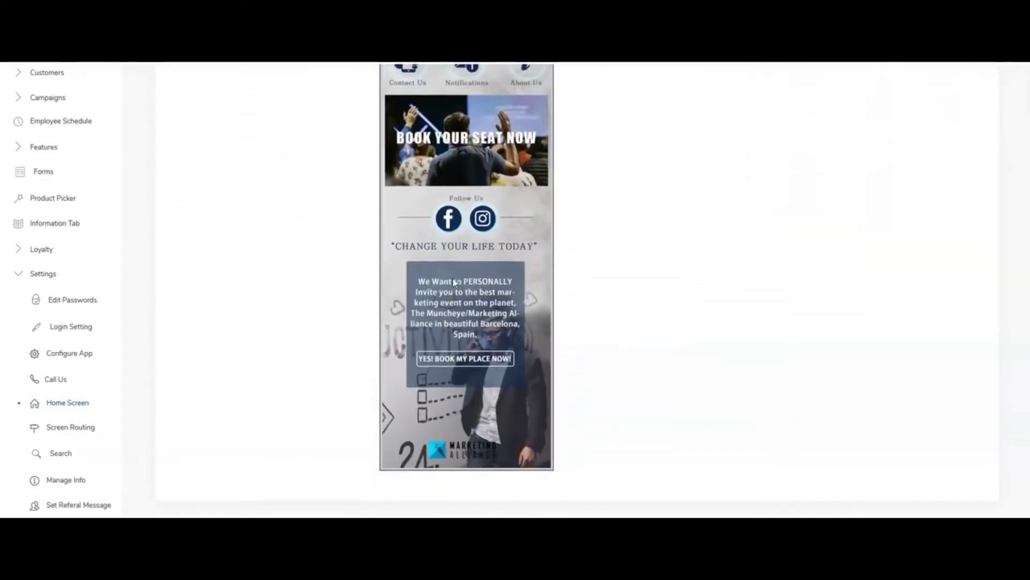
scroll(453, 281, up, 5)
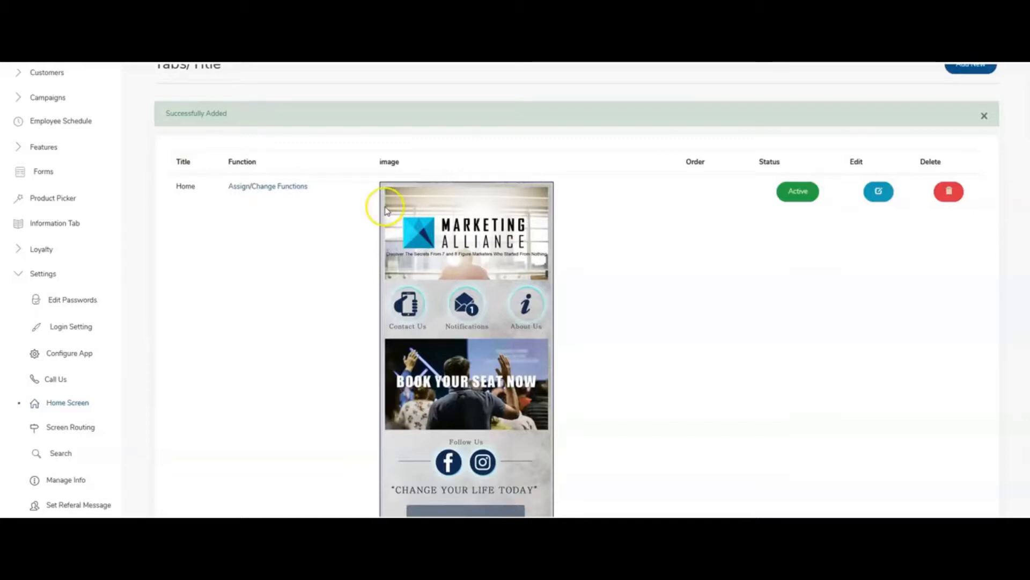
scroll(380, 207, down, 1)
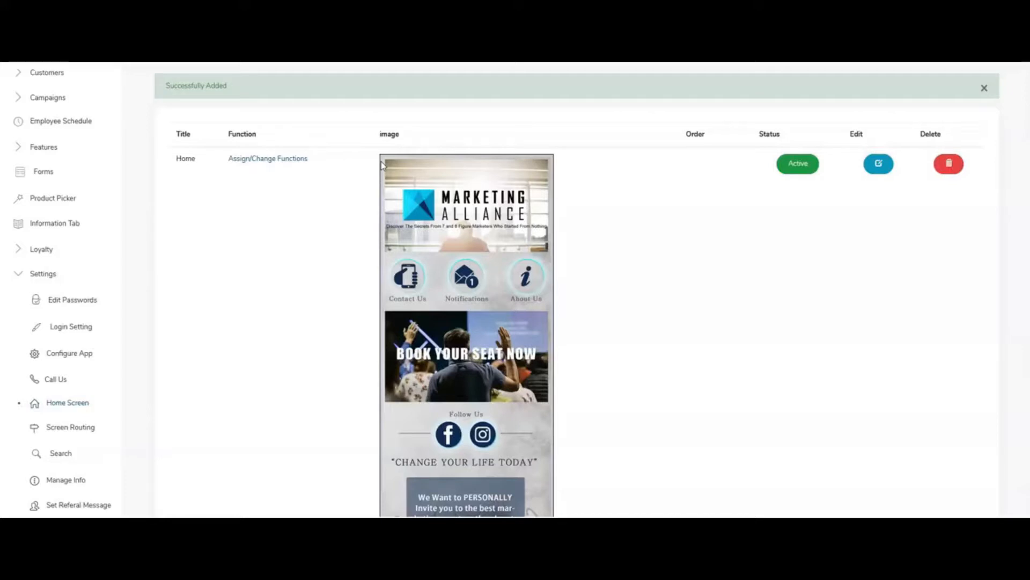
scroll(382, 162, down, 1)
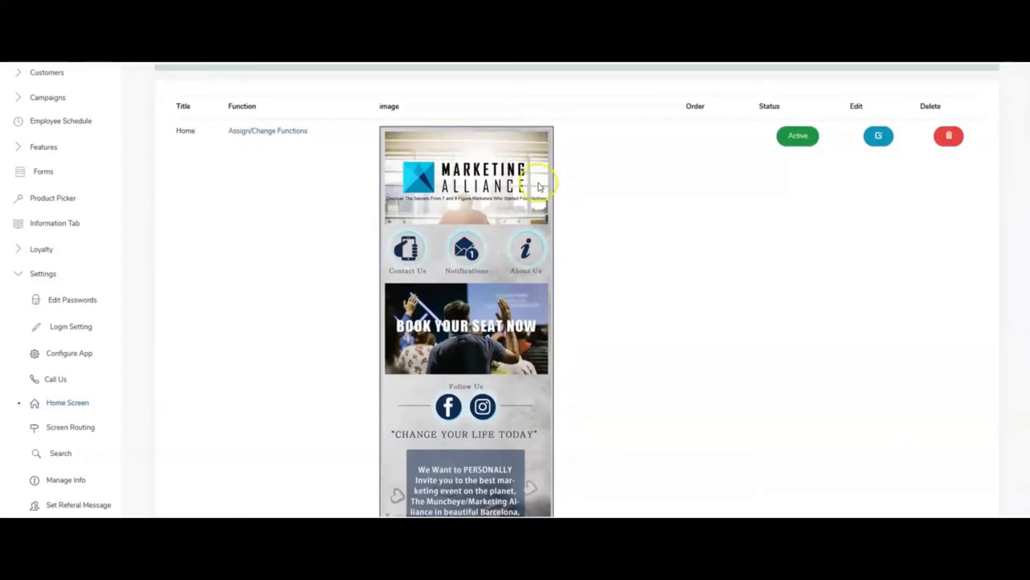
scroll(539, 186, down, 2)
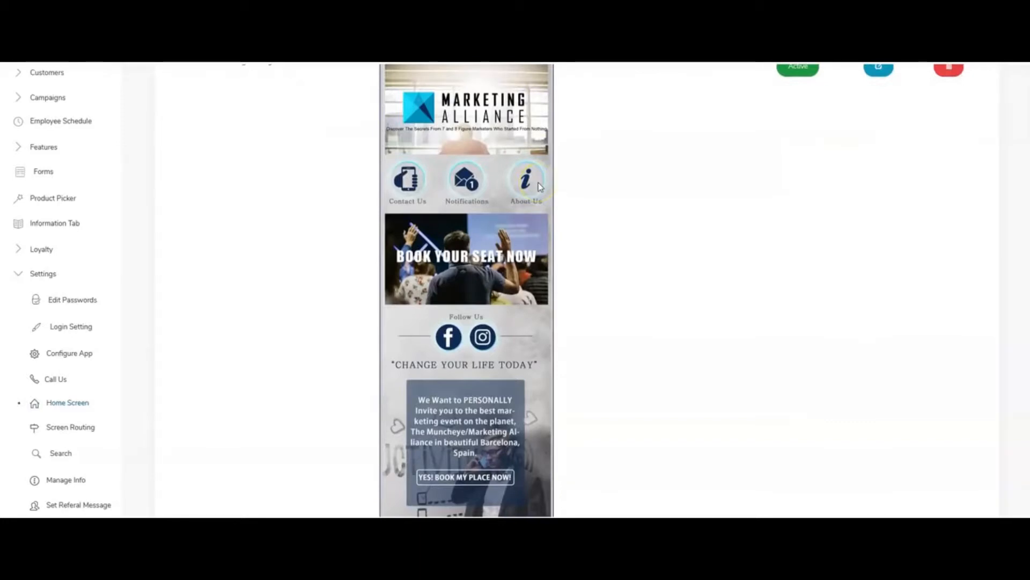
scroll(539, 182, down, 3)
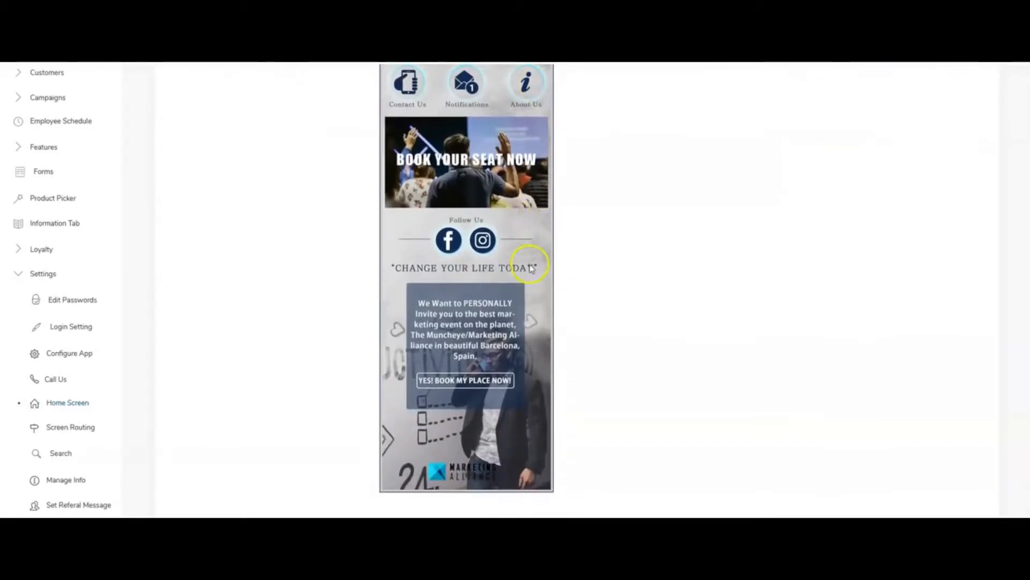
scroll(531, 269, up, 5)
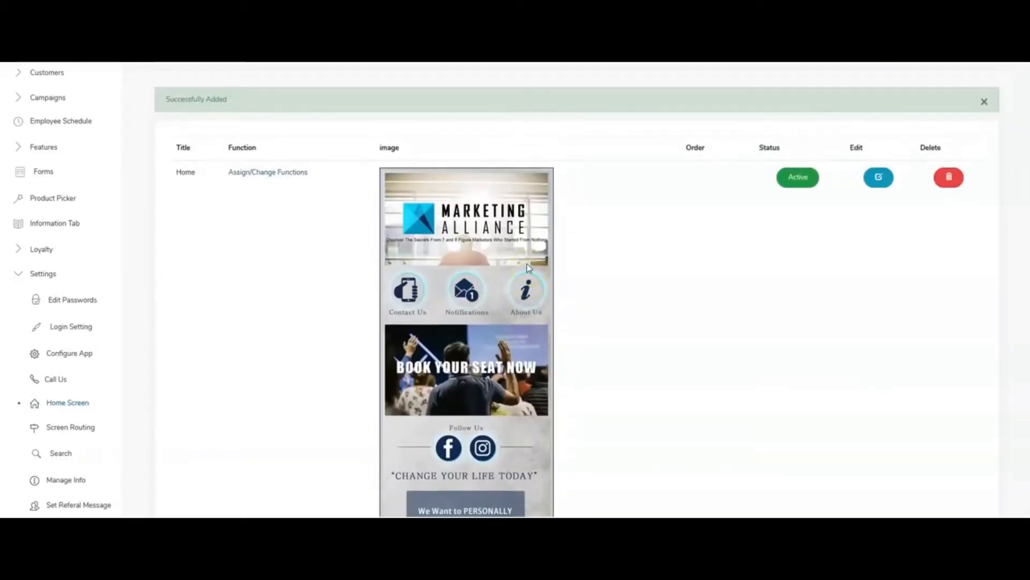
scroll(527, 262, down, 2)
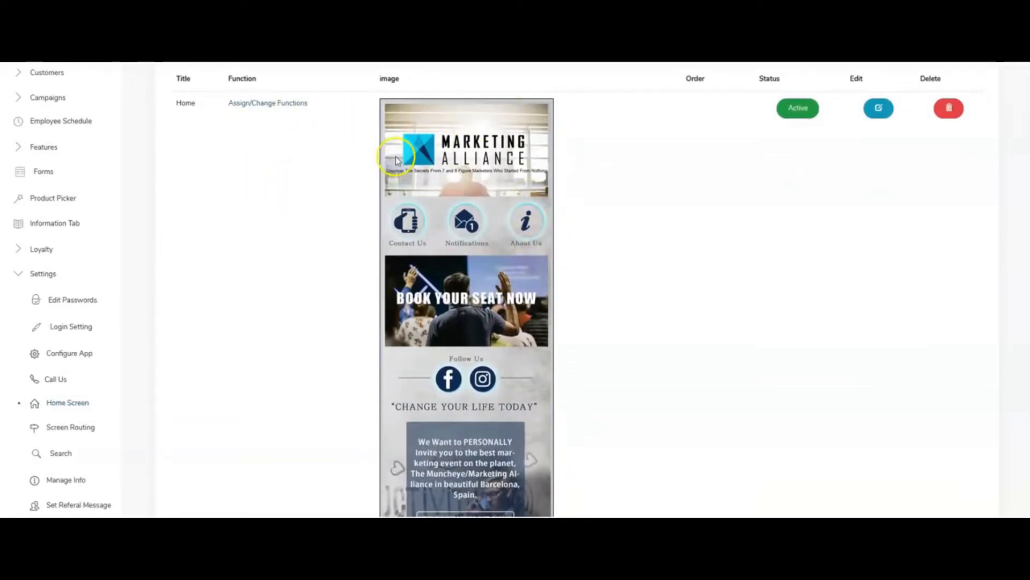
Open the function assignment for the Home image and add a function placeholder over the Contact Us icon.
click(258, 101)
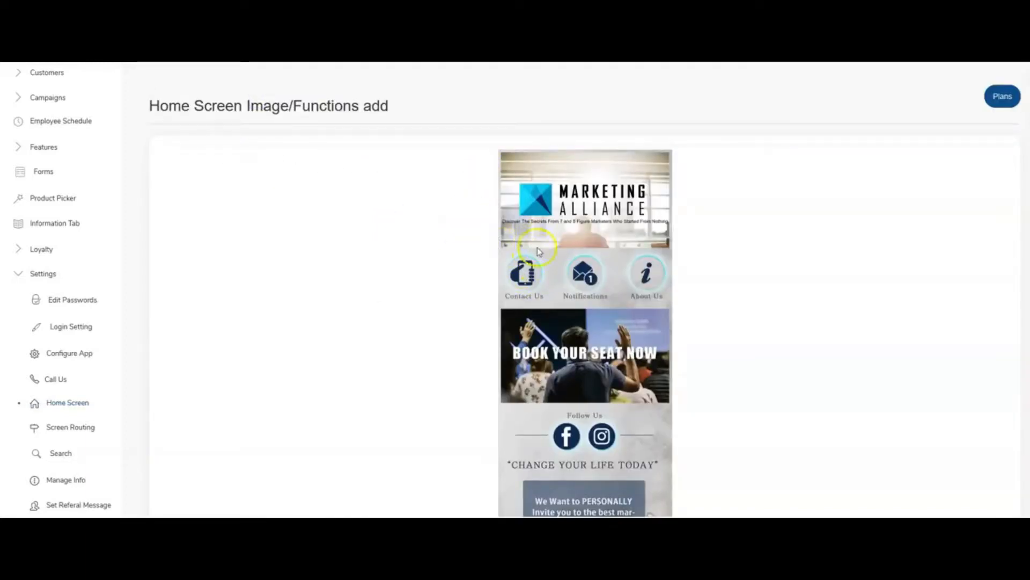
click(540, 274)
mouse_move(542, 275)
mouse_down()
mouse_move(587, 285)
mouse_move(558, 191)
mouse_move(528, 279)
mouse_move(548, 299)
mouse_move(532, 278)
mouse_up()
double_click(523, 279)
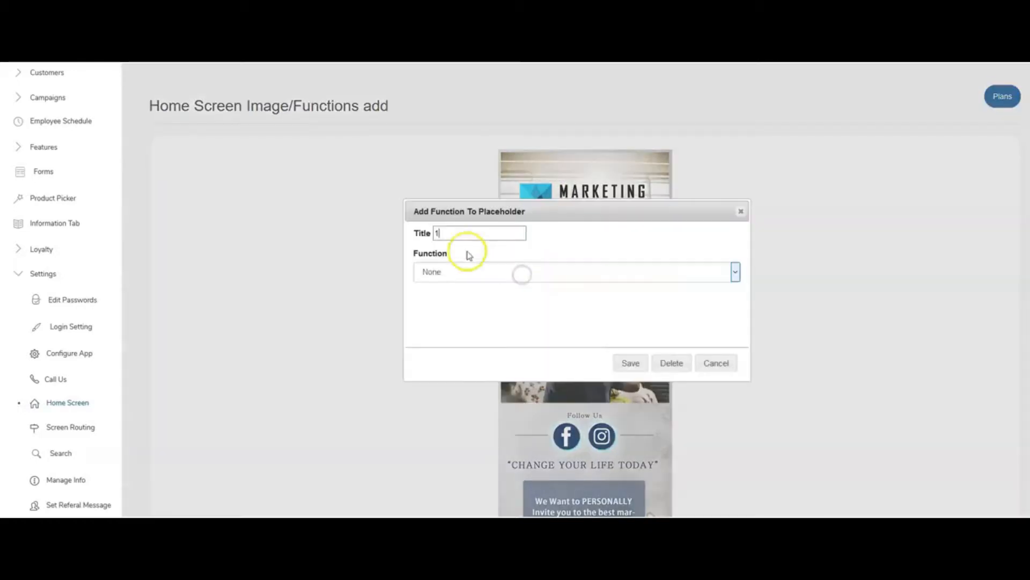
Title the Contact Us placeholder Call Us, assign it the Call Us function and save it.
click(429, 233)
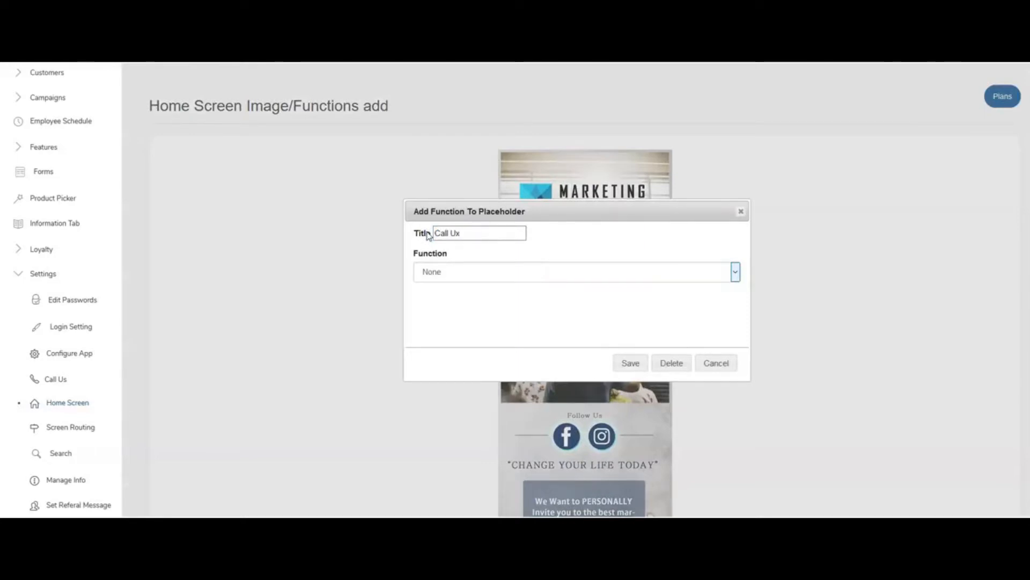
click(440, 272)
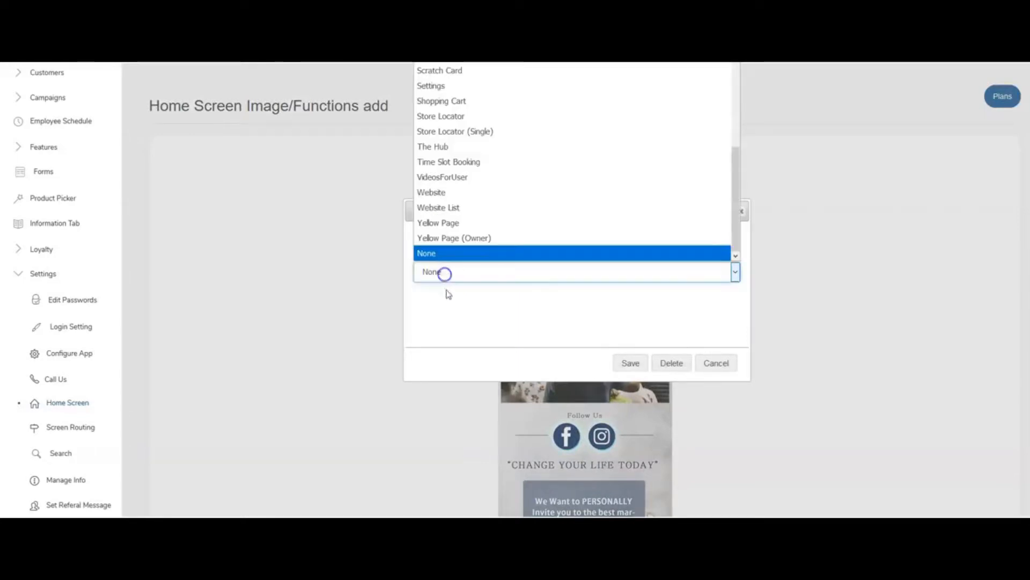
scroll(480, 220, up, 4)
scroll(477, 188, up, 2)
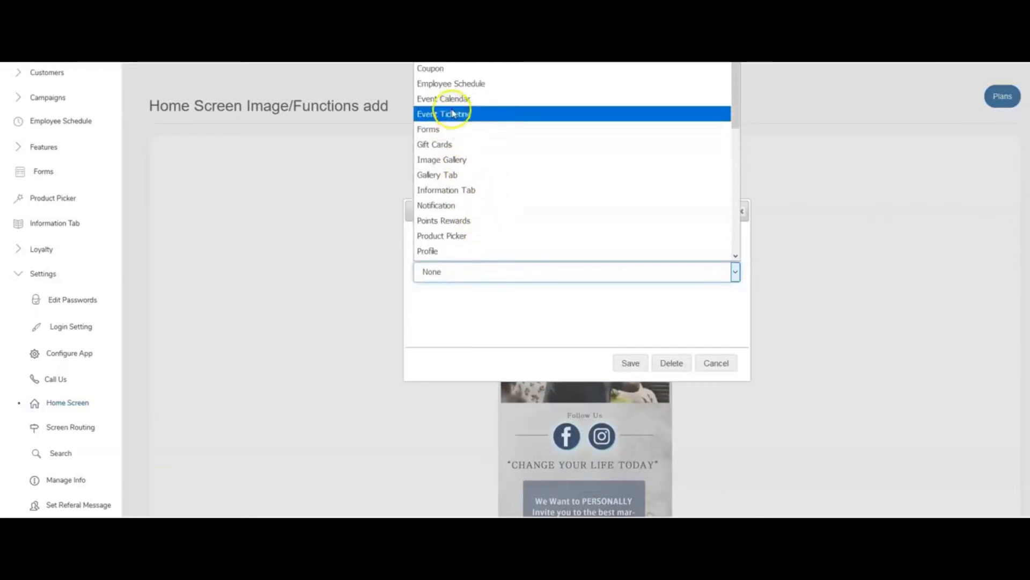
click(472, 40)
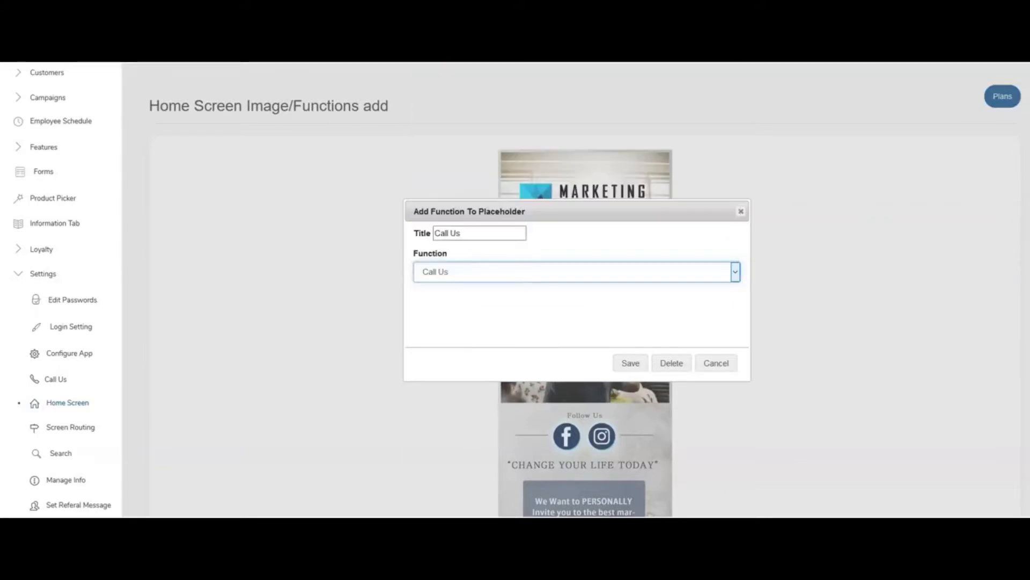
click(623, 361)
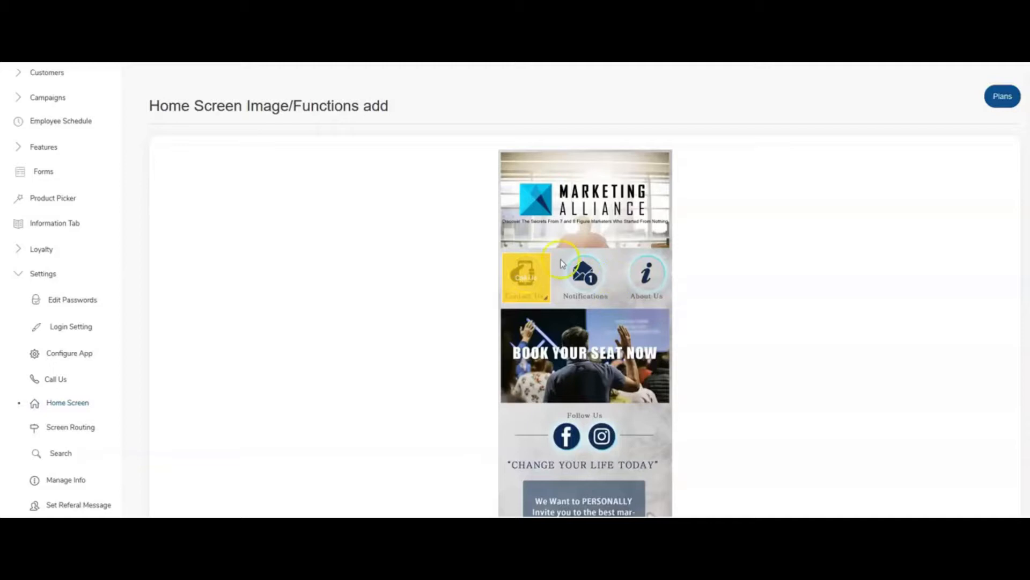
Add a placeholder over the Notifications icon, title it Notifications, assign the Notification function and save it.
drag(561, 259, 608, 305)
click(579, 281)
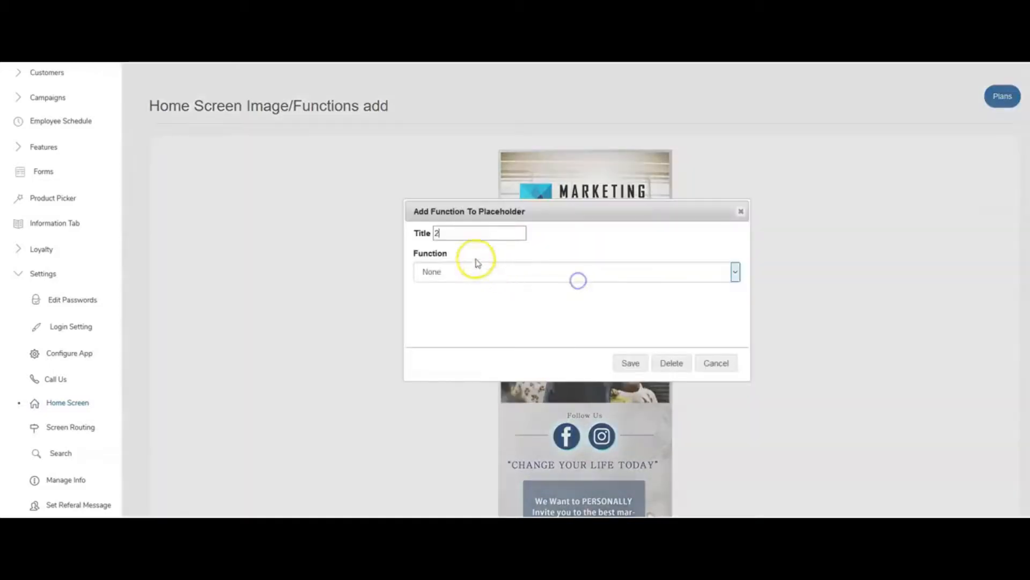
drag(446, 235, 427, 237)
text(Notifications)
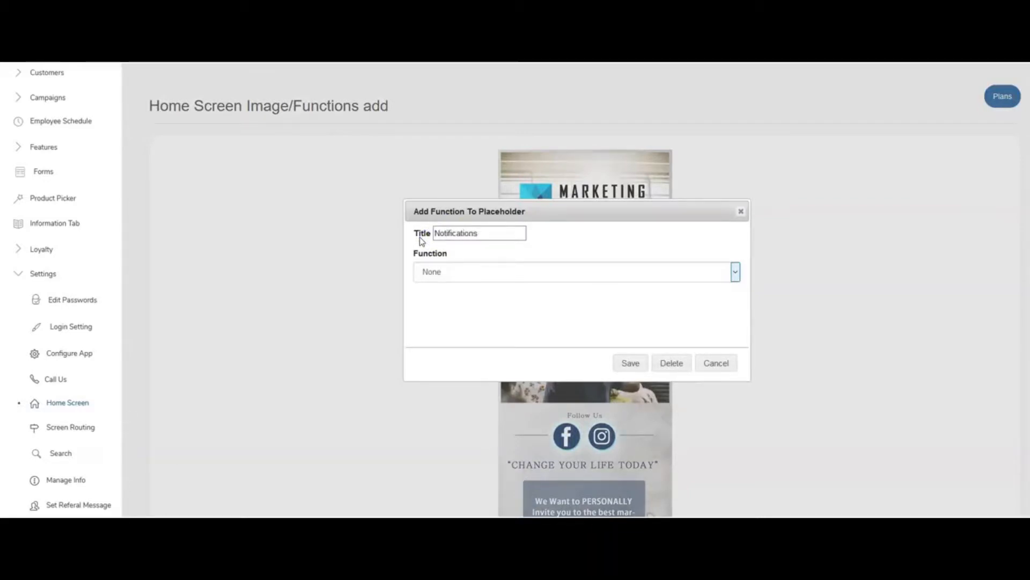
click(589, 271)
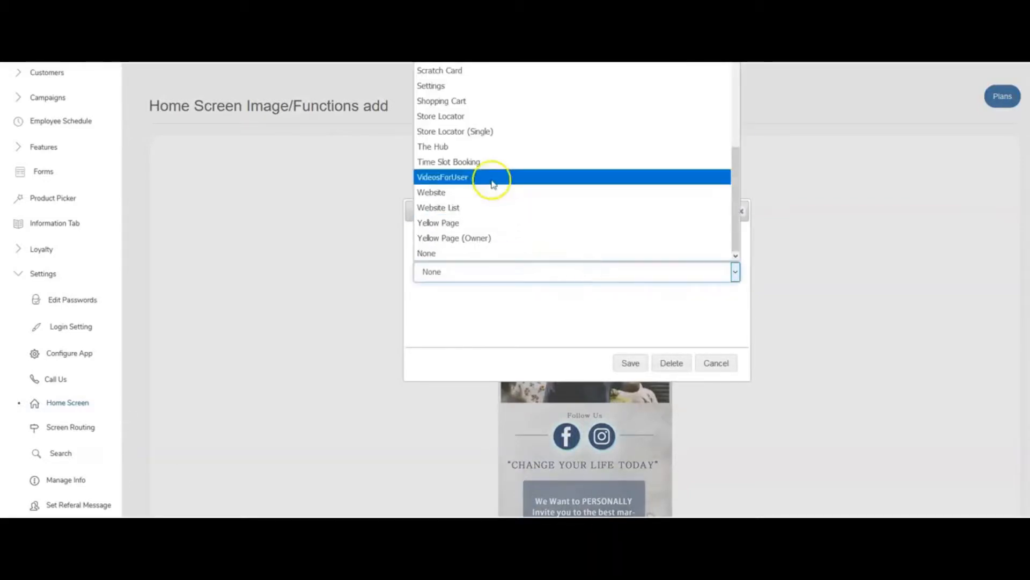
scroll(483, 160, up, 5)
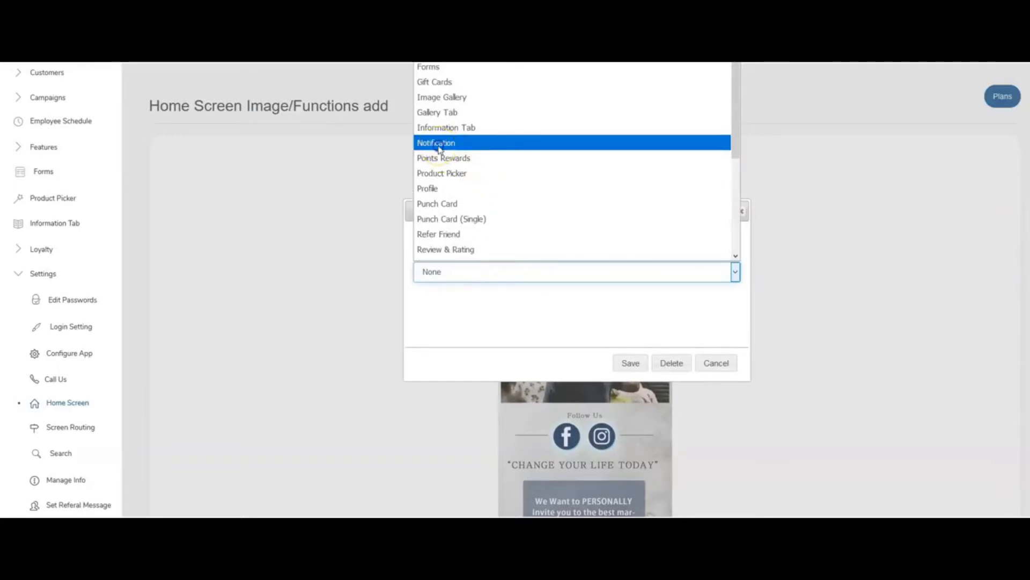
click(437, 143)
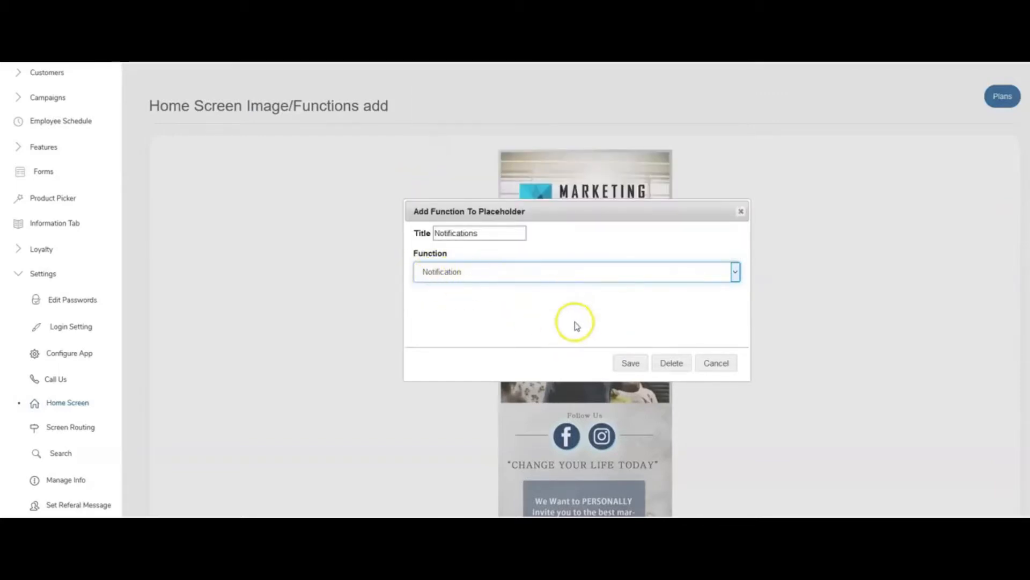
click(626, 363)
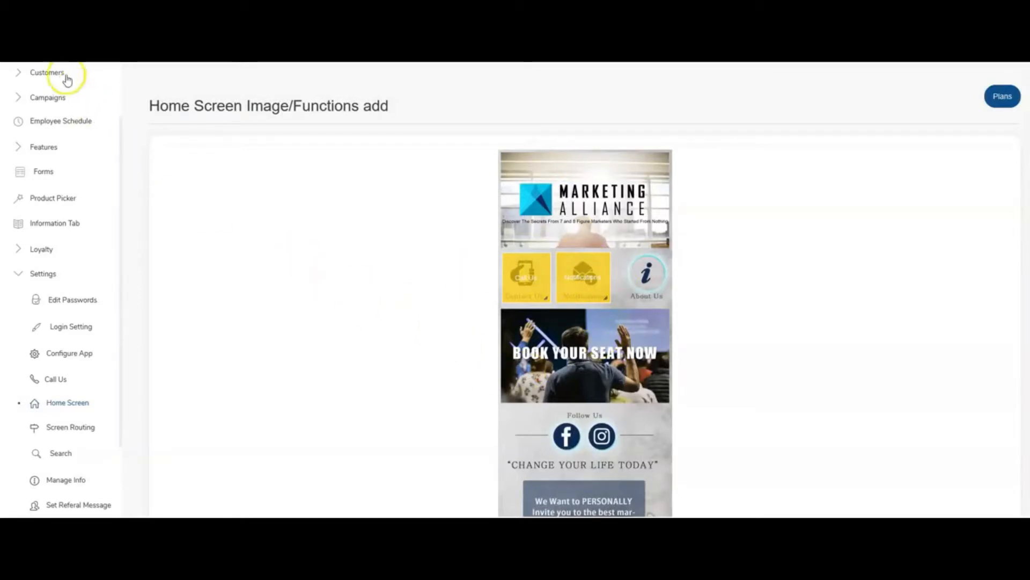
Review the function placeholders down the whole home screen image, and check the Home entry in the Home Screen list.
scroll(635, 314, down, 1)
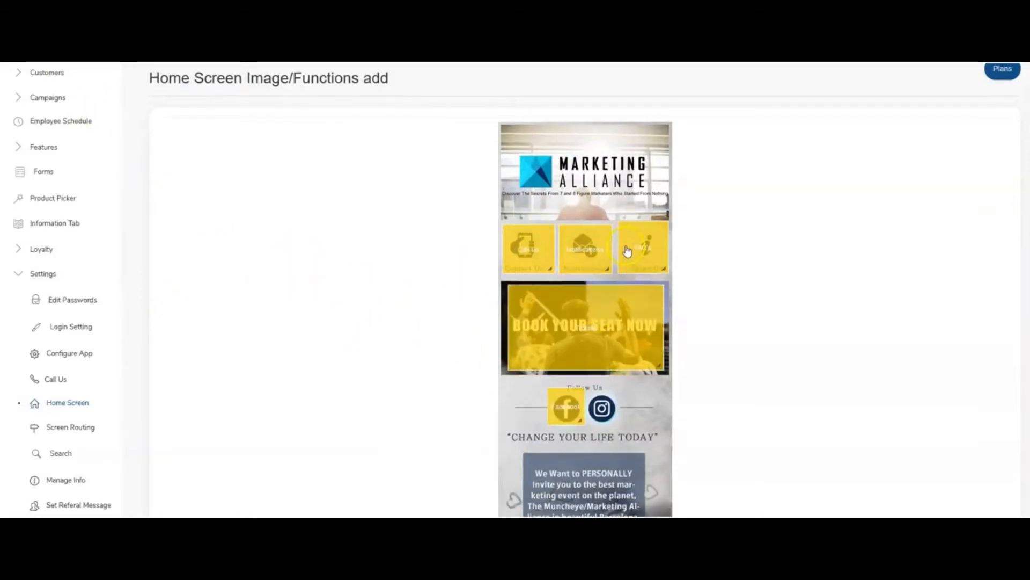
click(626, 251)
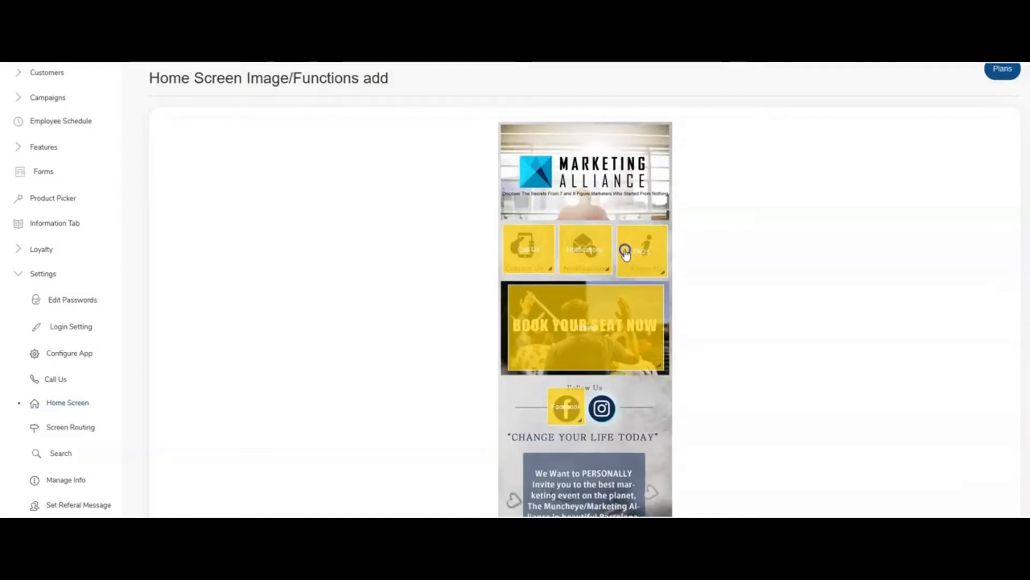
scroll(569, 336, down, 3)
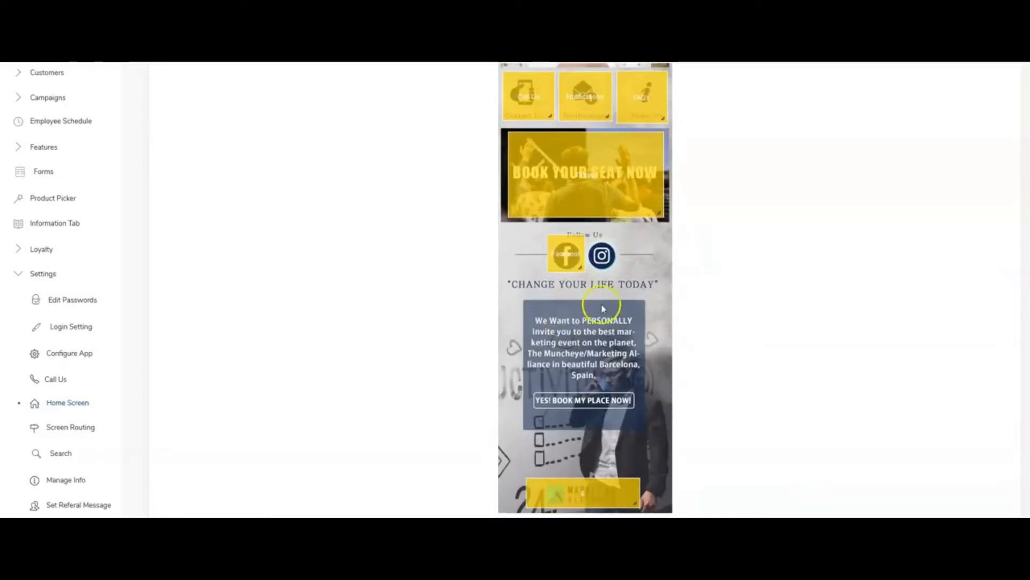
scroll(596, 341, down, 1)
scroll(596, 342, down, 1)
scroll(611, 385, up, 5)
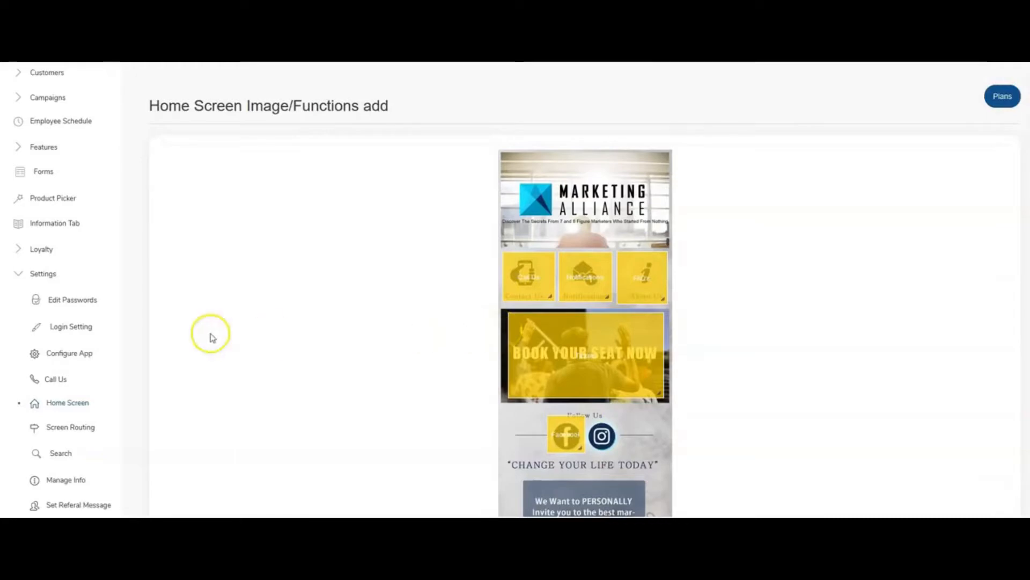
click(69, 407)
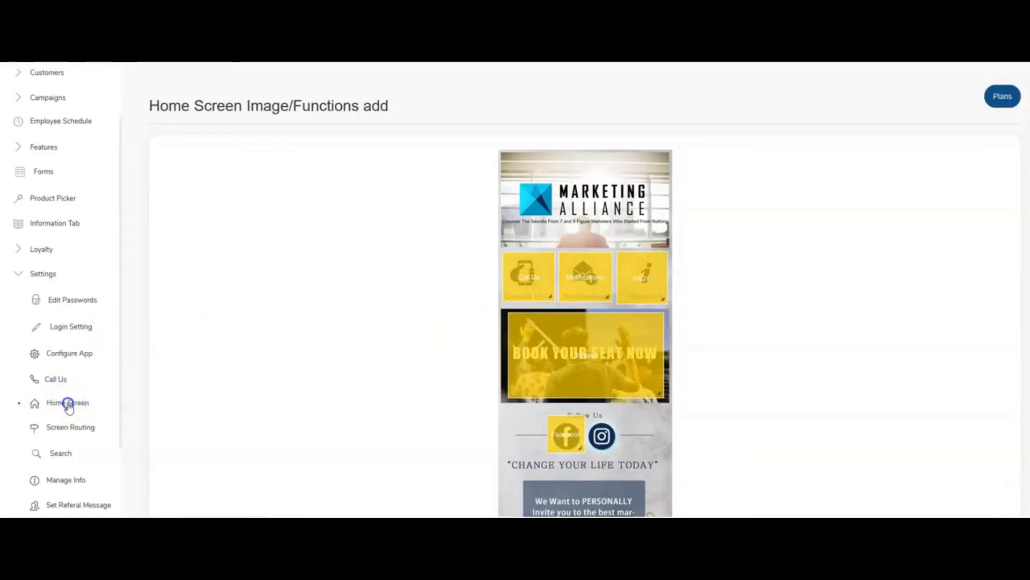
scroll(540, 396, down, 5)
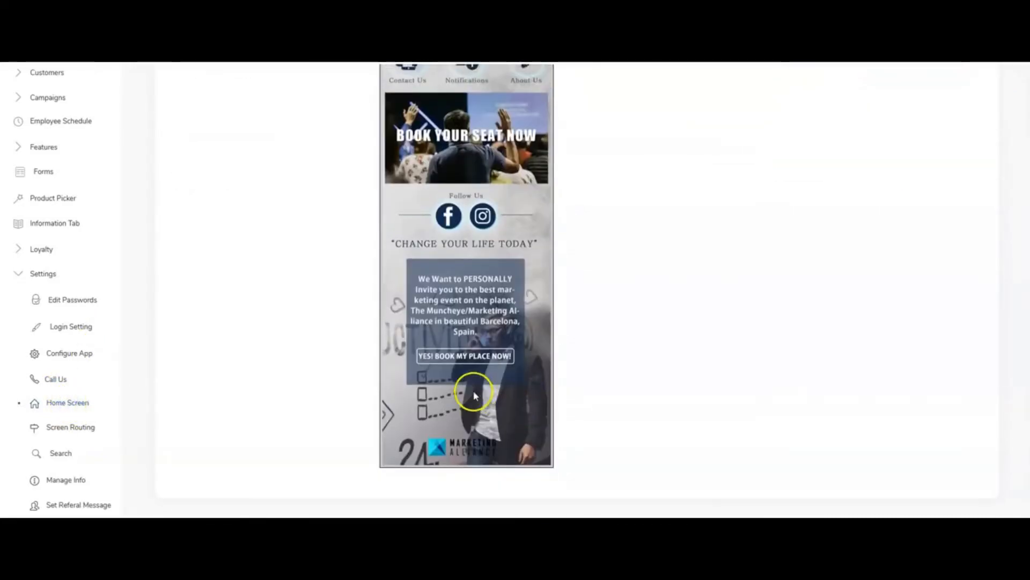
scroll(474, 395, up, 4)
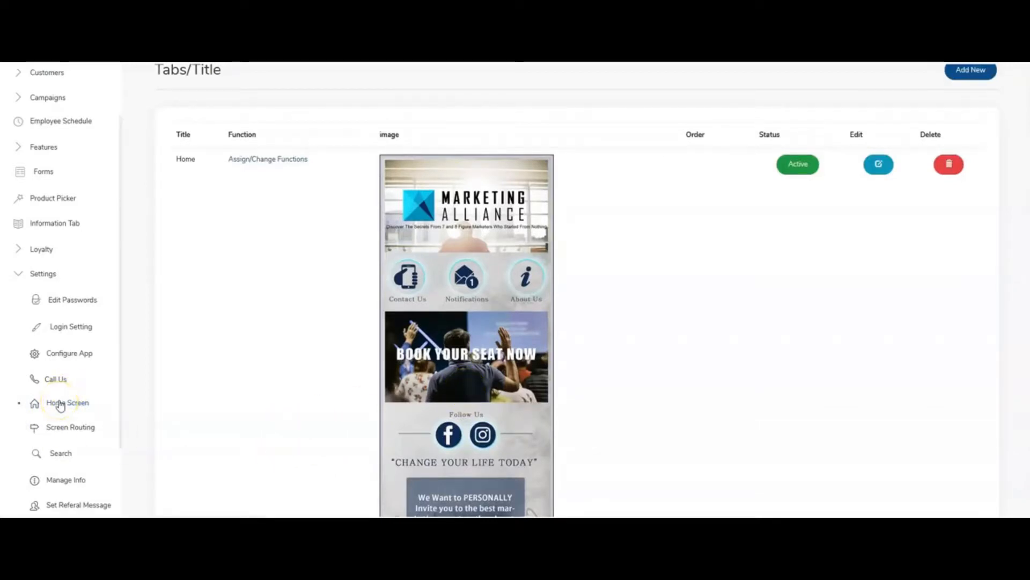
Open the Auto Pilot section of Campaigns and start a new auto pilot notification.
click(20, 407)
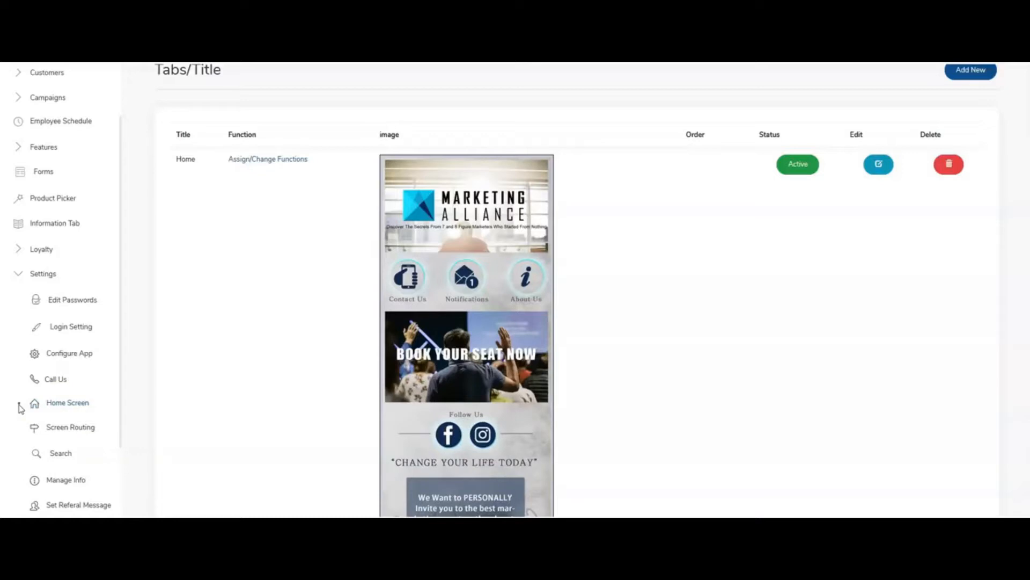
click(17, 275)
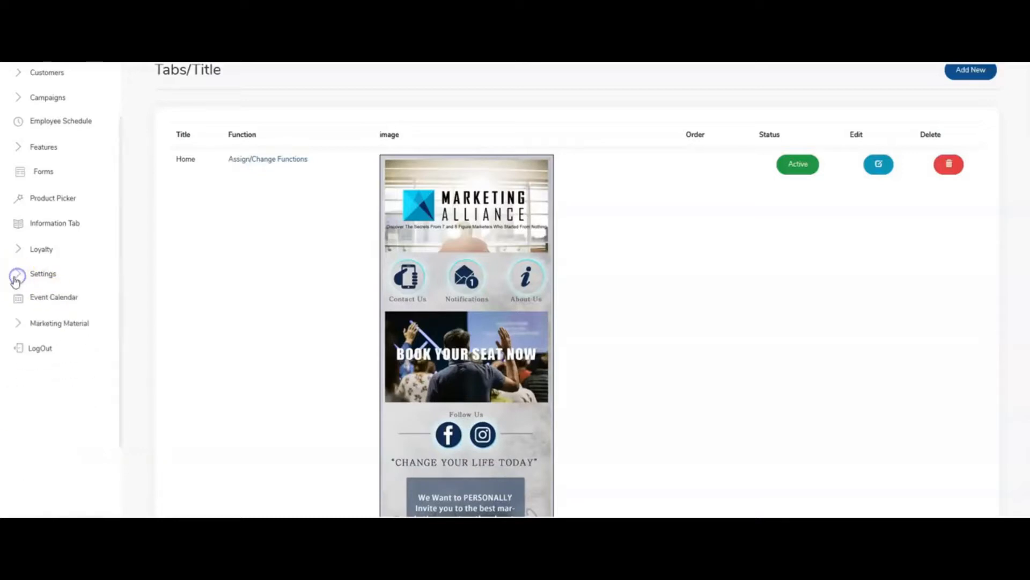
scroll(15, 282, up, 1)
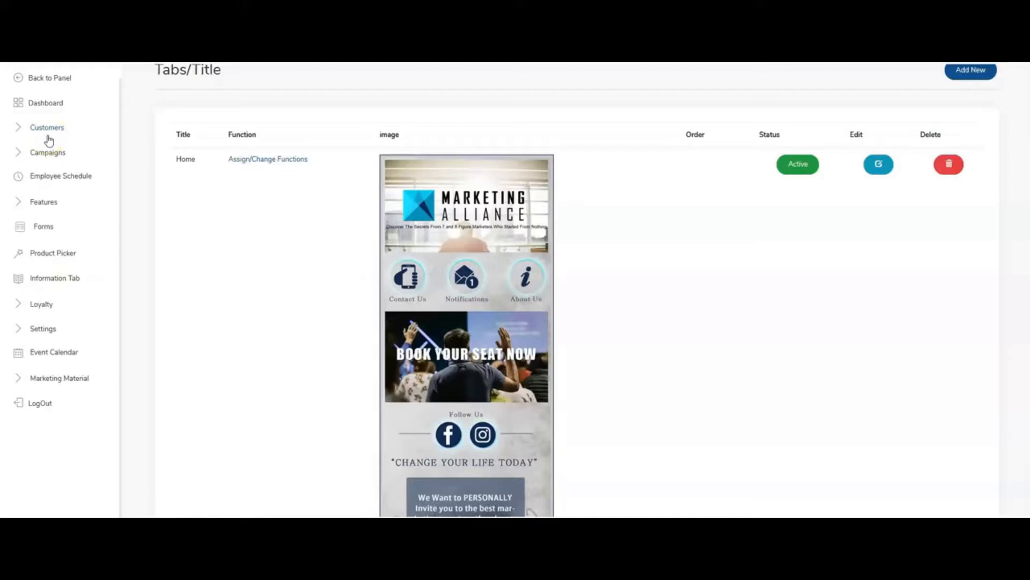
scroll(49, 141, up, 1)
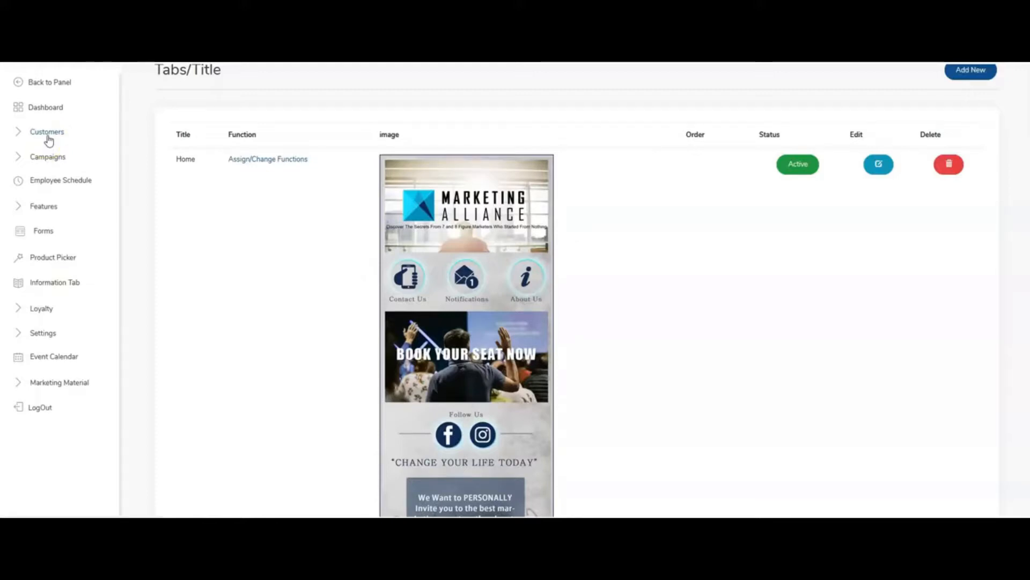
scroll(49, 140, up, 1)
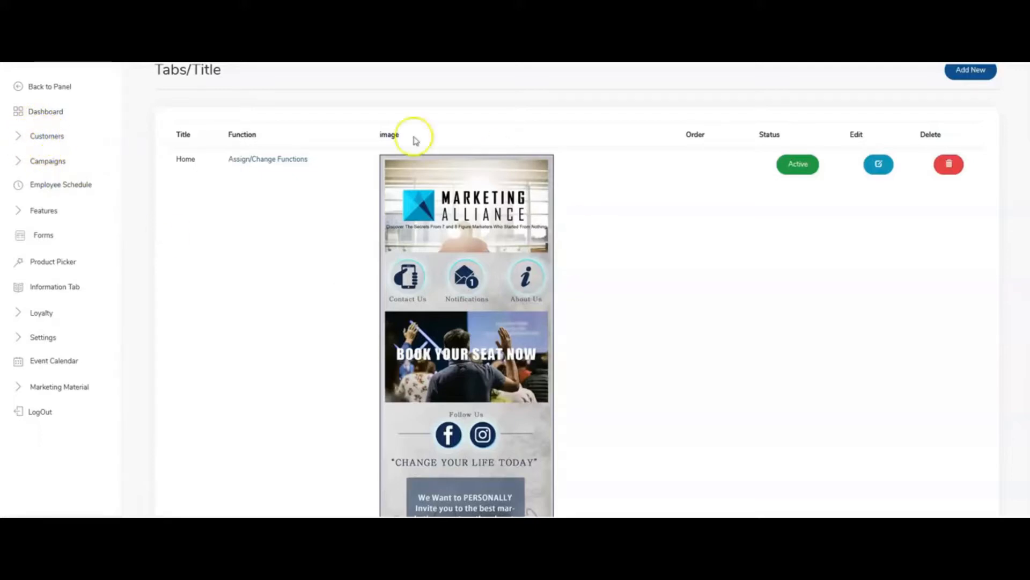
click(29, 138)
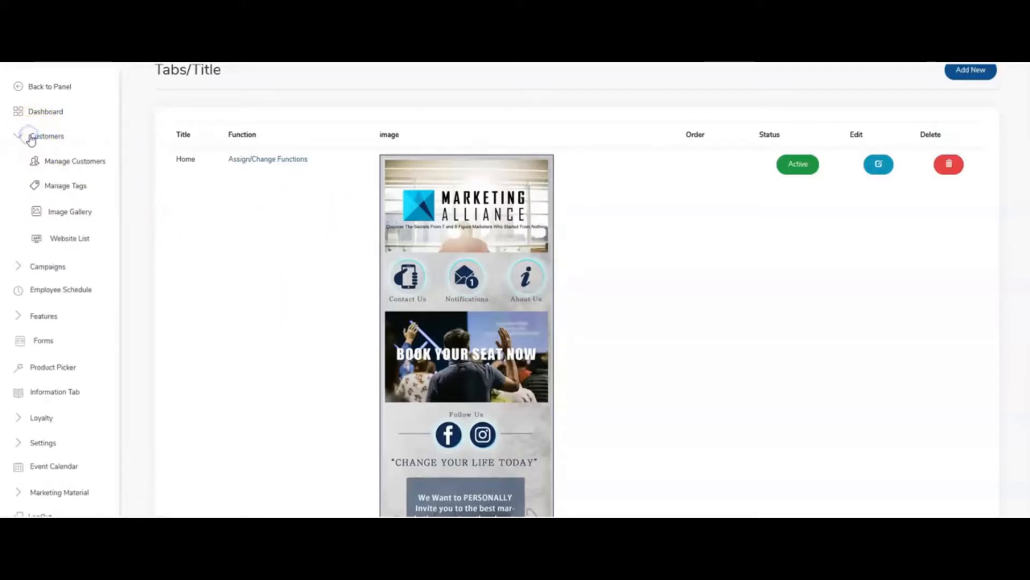
click(47, 134)
click(37, 162)
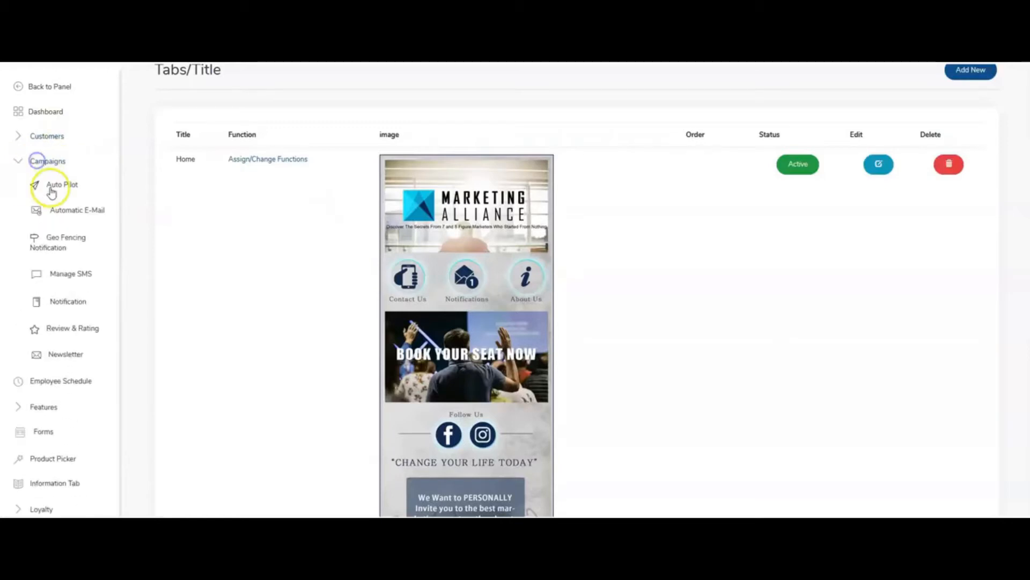
click(56, 183)
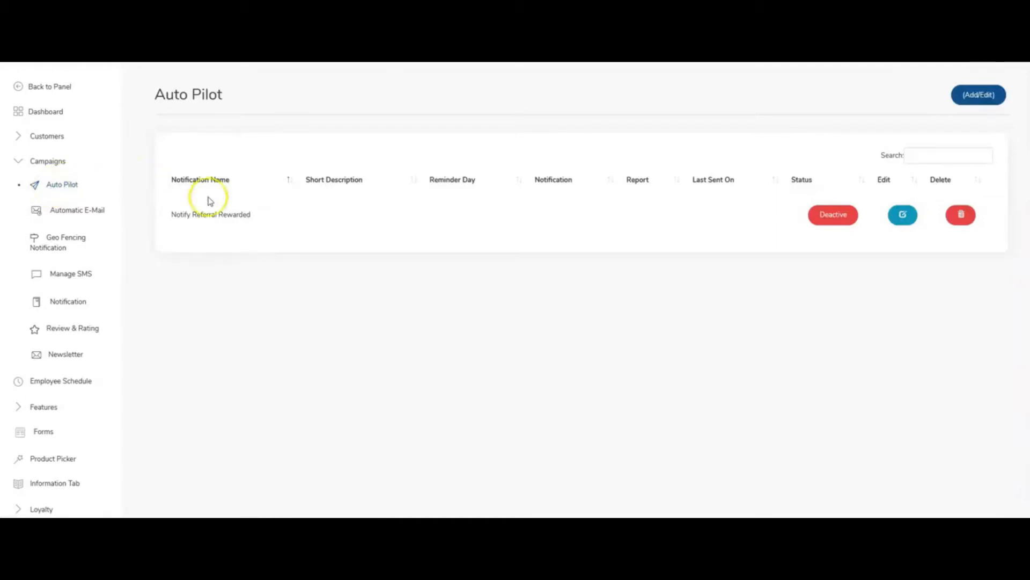
click(976, 99)
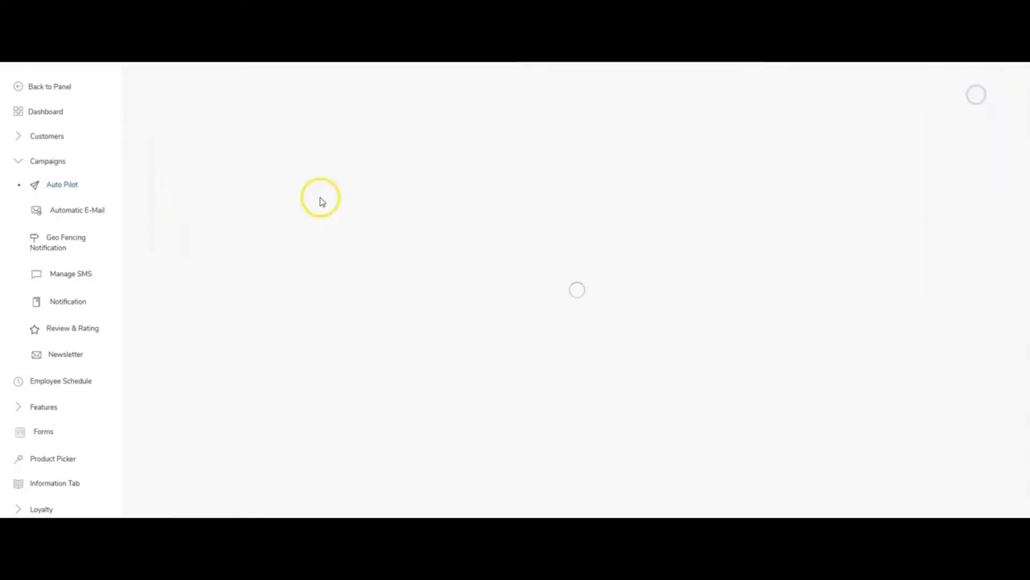
Name the auto pilot notification Welcome to Marketing Central and set its type to Sign Up.
click(294, 165)
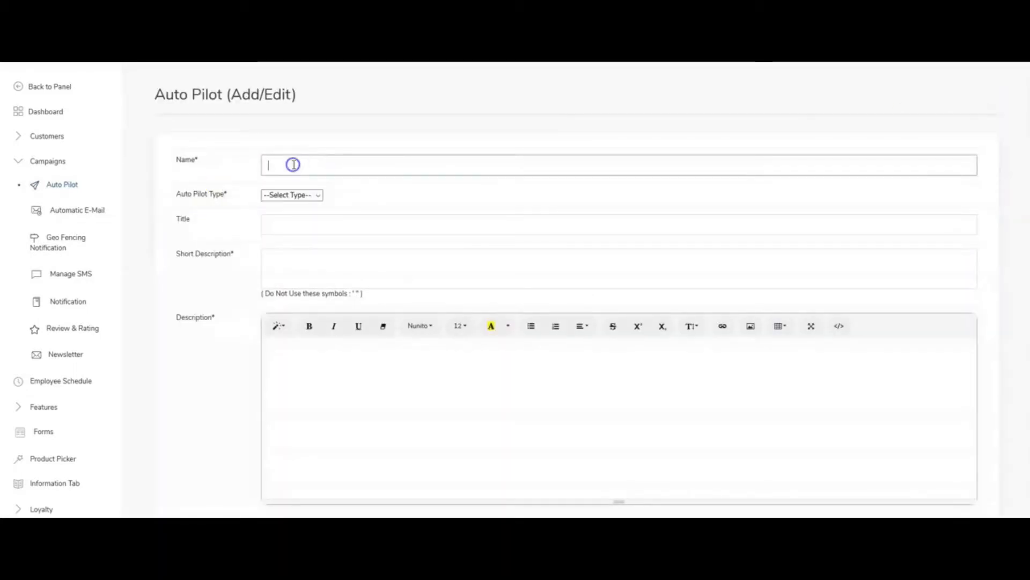
click(293, 164)
click(293, 164)
text(Welcom)
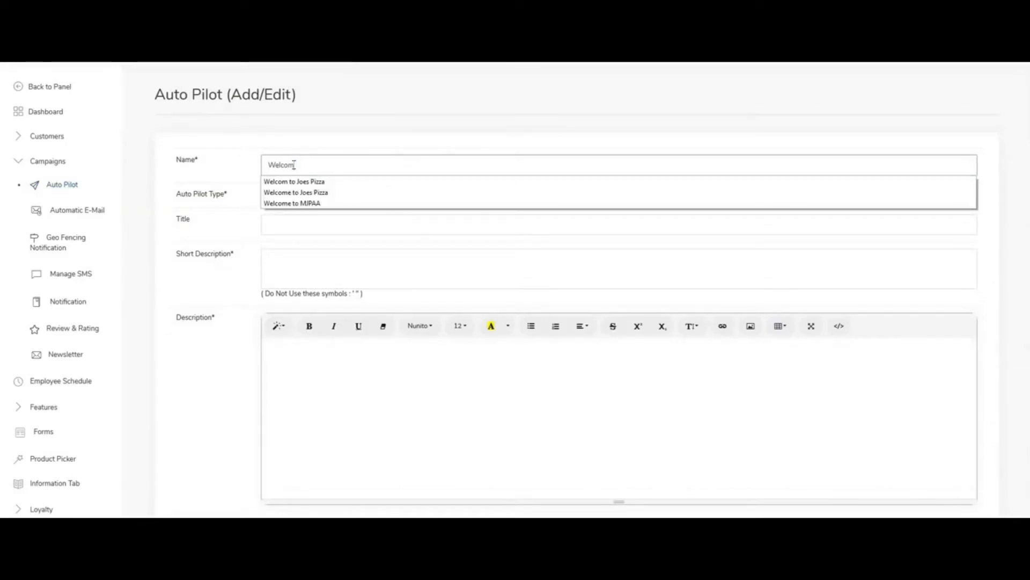
text(e)
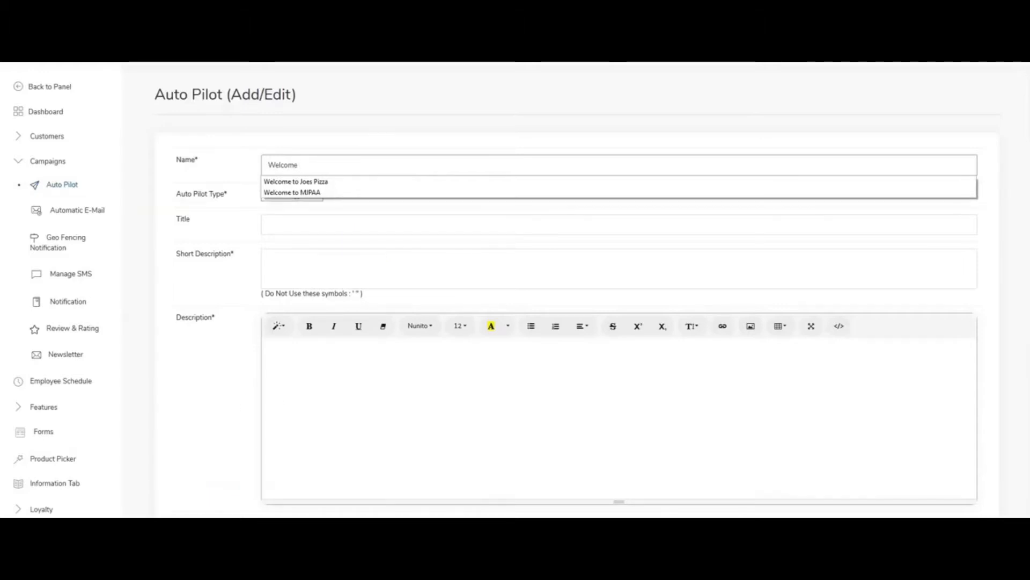
text( to Marketing Central)
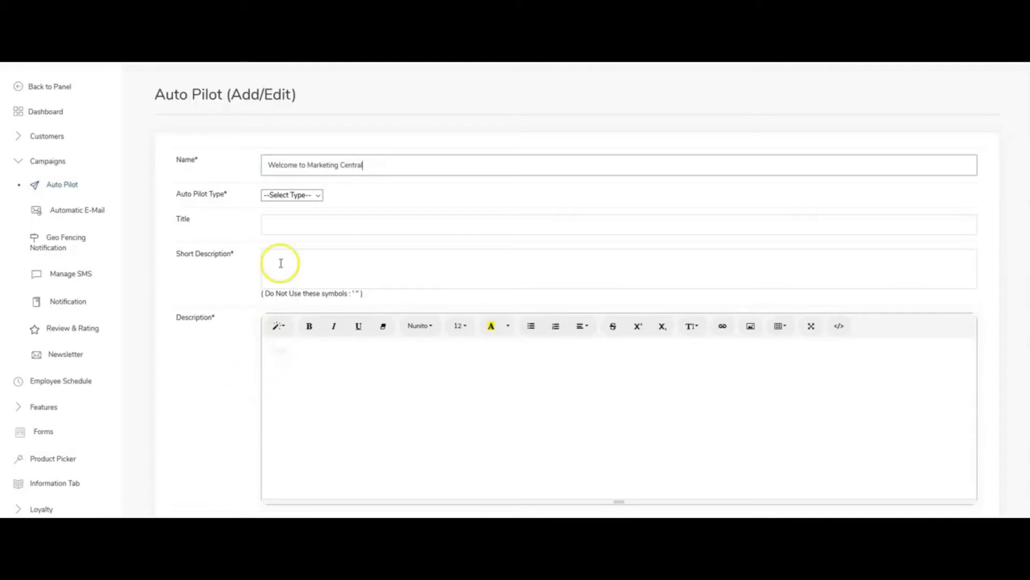
click(293, 197)
click(294, 222)
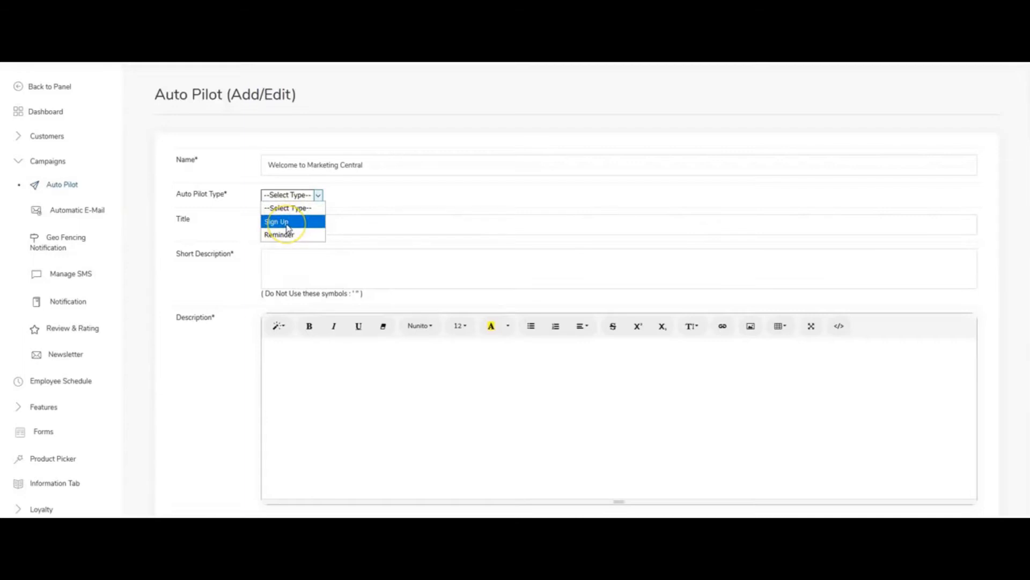
click(287, 225)
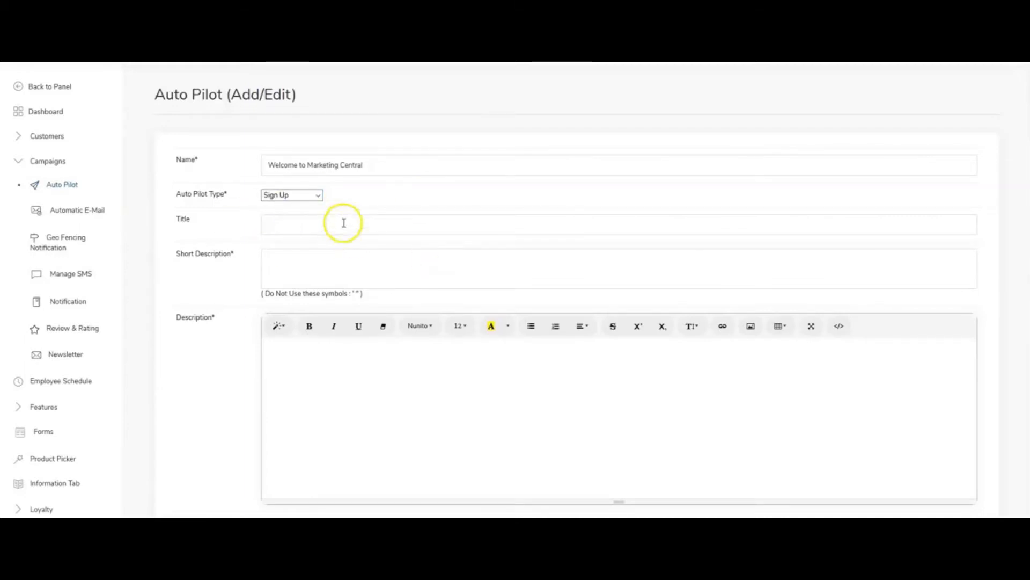
Copy the notification's name, Welcome to Marketing Central, into its Title field.
drag(376, 168, 191, 156)
right_click(272, 162)
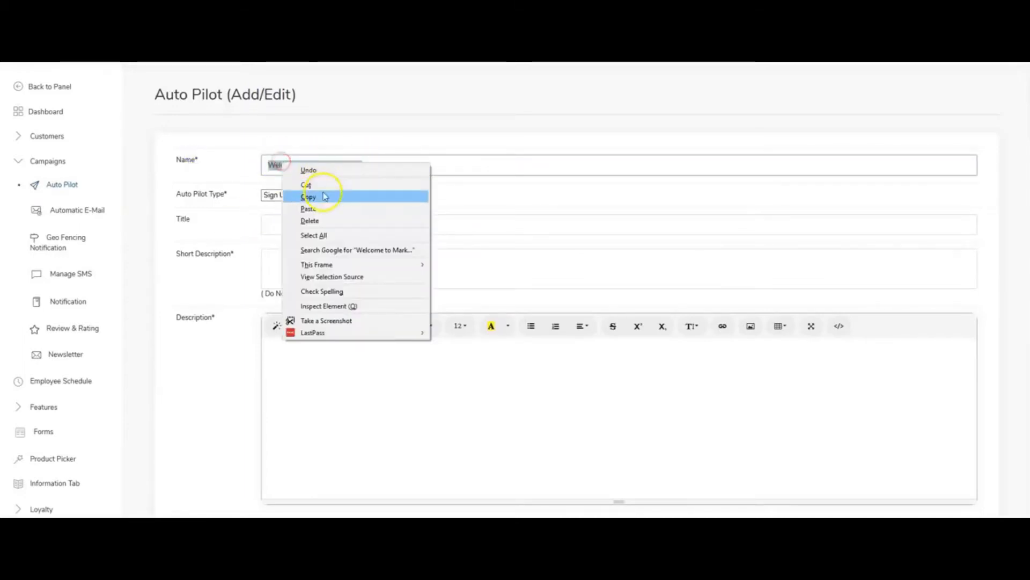
click(322, 195)
right_click(315, 221)
click(336, 265)
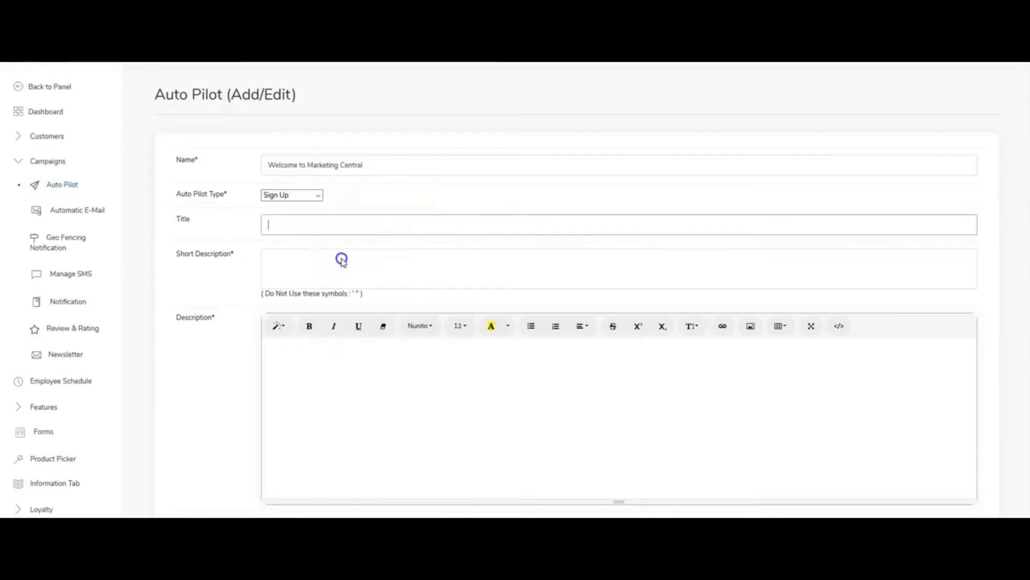
Fill the Title with the copied notification name and enter Marketing Alliance has gone Mobile! as the Short Description.
right_click(299, 225)
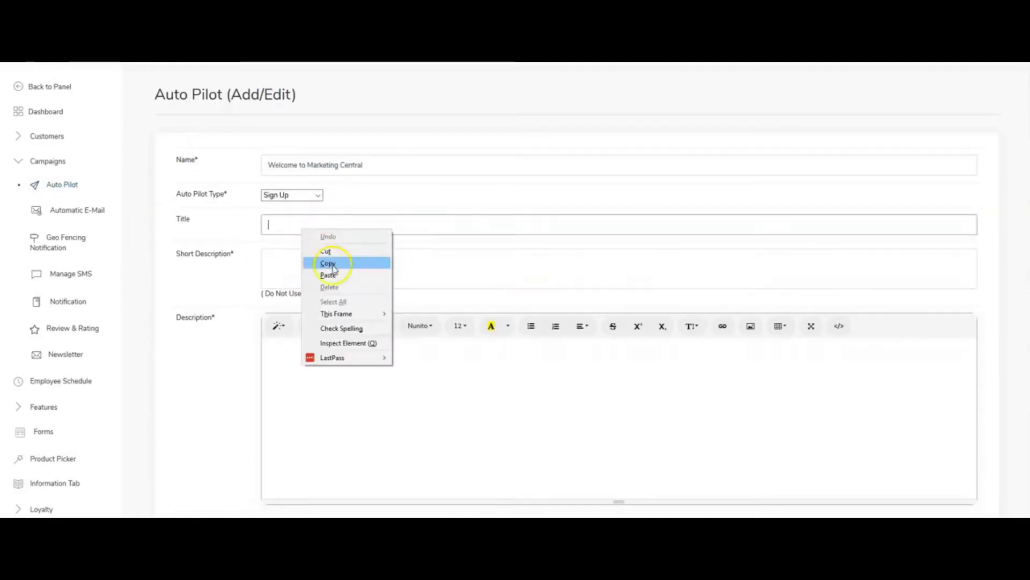
click(336, 271)
click(310, 271)
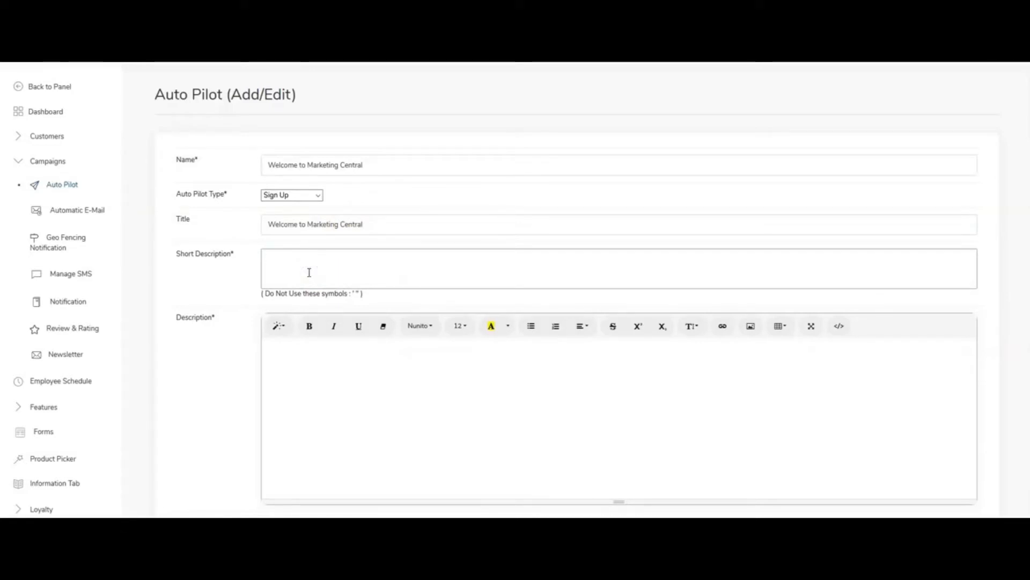
text(Ma)
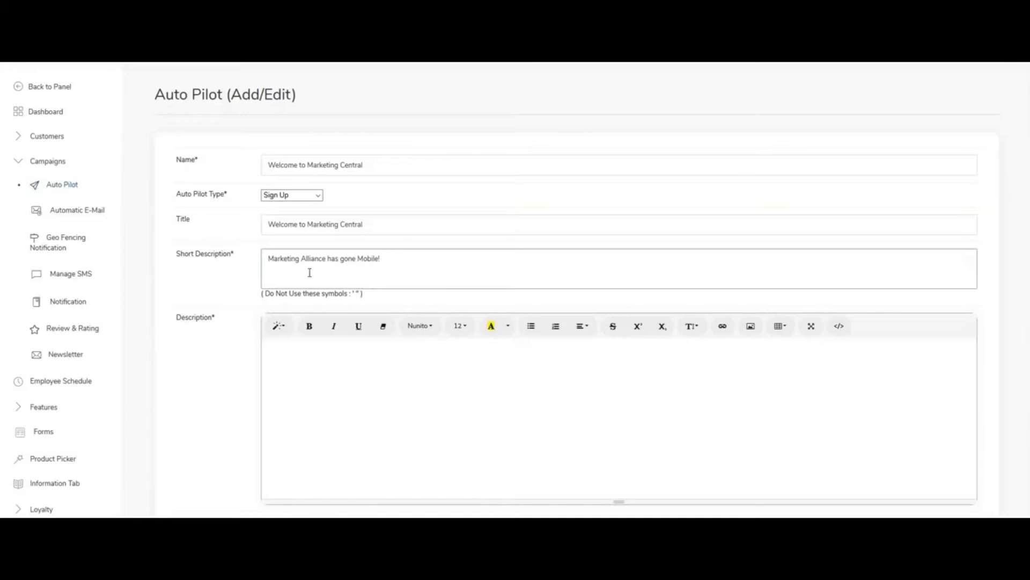
Copy the short description text, Marketing Alliance has gone Mobile!, into the notification's Description.
drag(418, 266, 214, 248)
right_click(300, 263)
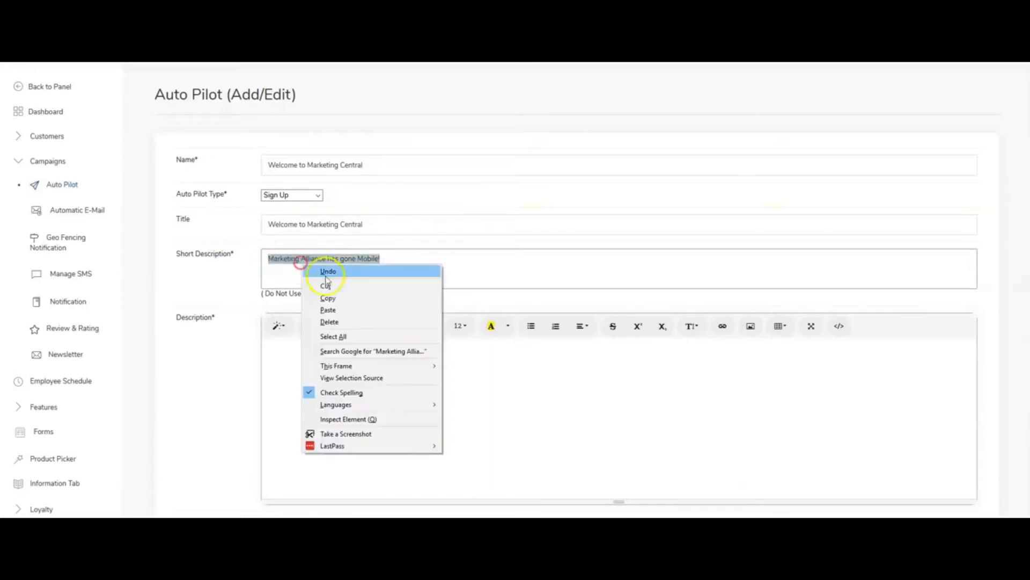
click(330, 298)
click(321, 350)
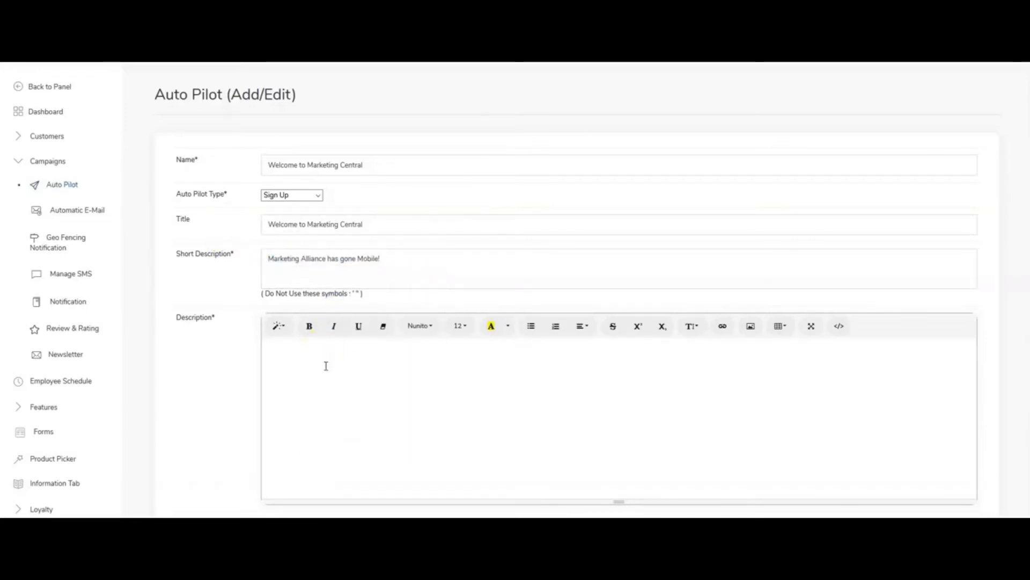
key(ctrl+v)
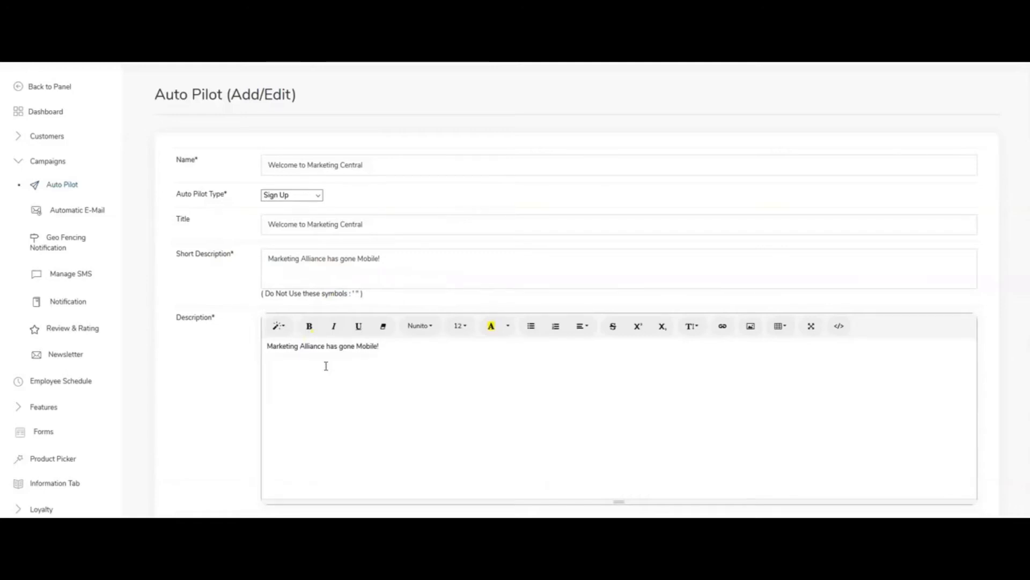
Make the auto pilot notification active and submit it.
scroll(326, 366, down, 2)
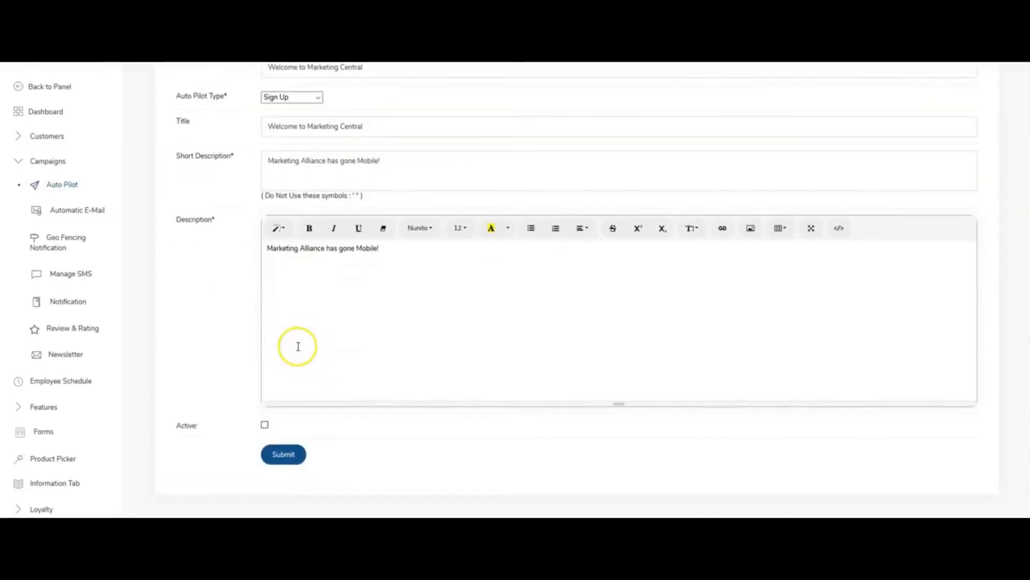
click(266, 426)
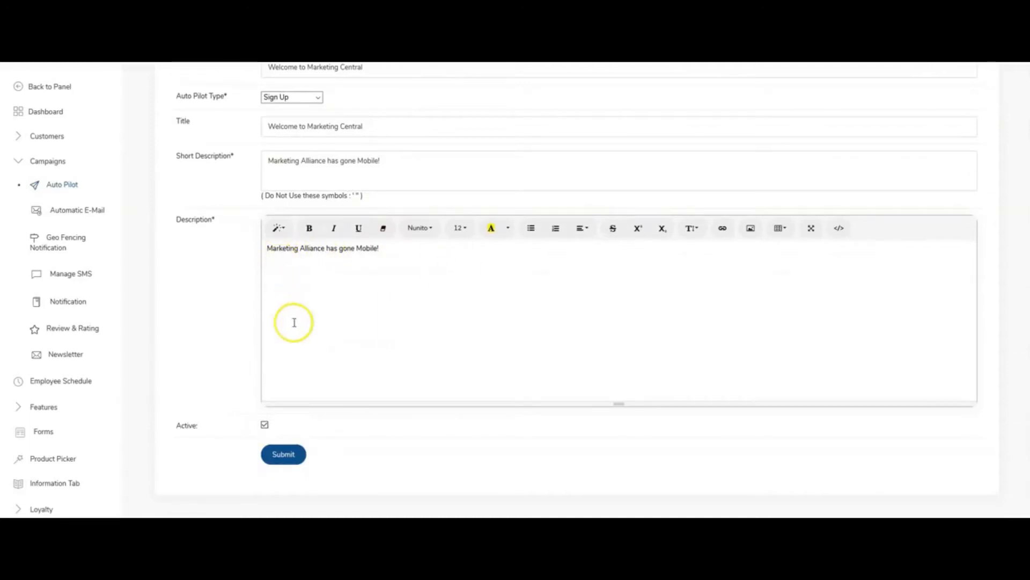
click(285, 455)
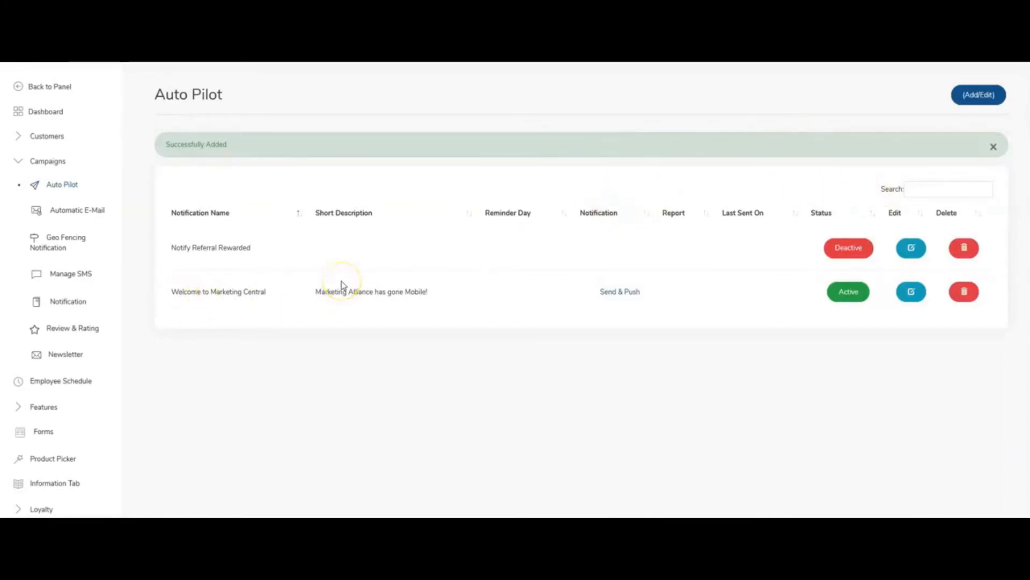
Look through the Automatic E-Mail templates of Campaigns and open the Welcome Mail template.
click(79, 209)
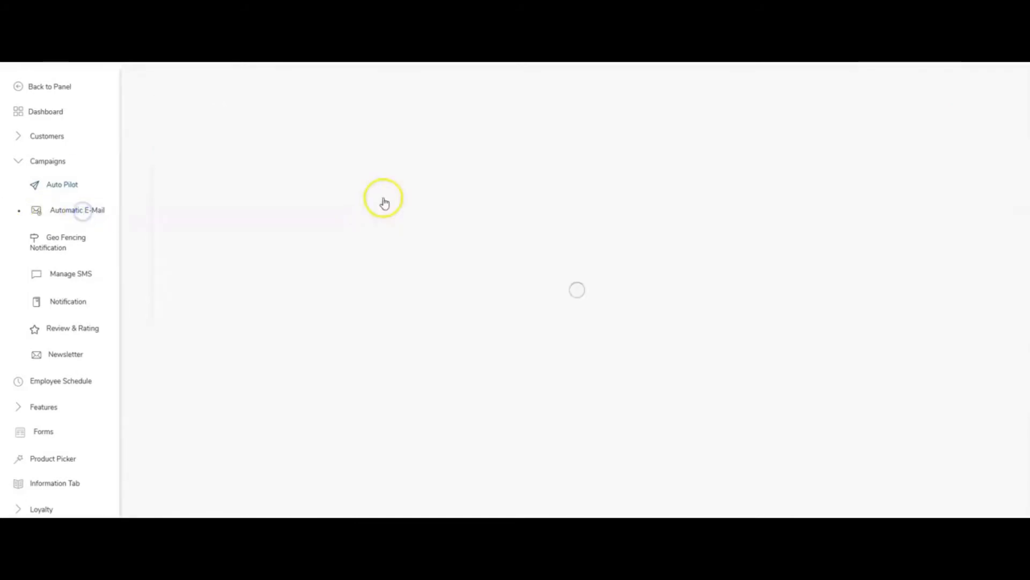
scroll(448, 208, down, 3)
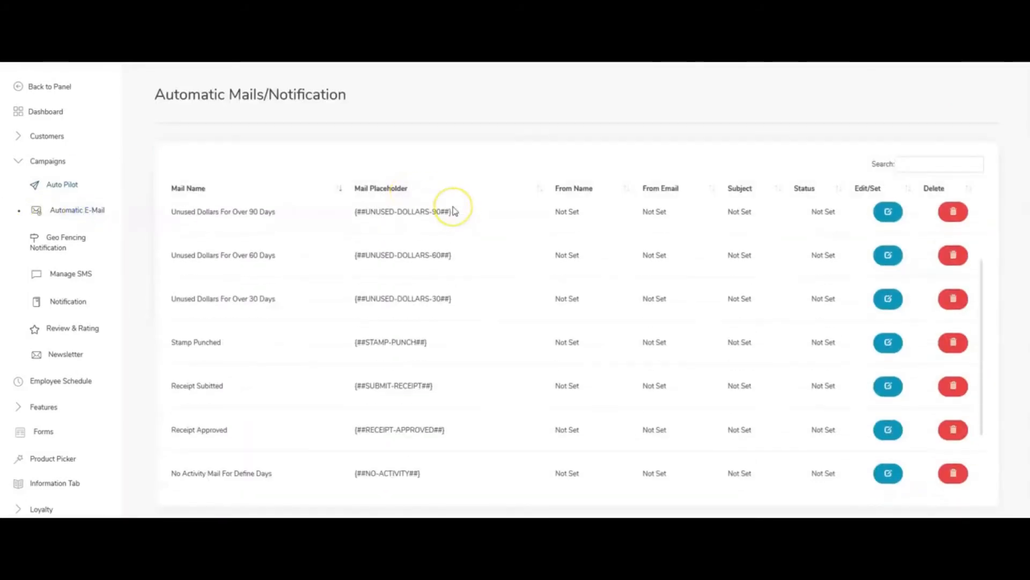
scroll(454, 210, up, 3)
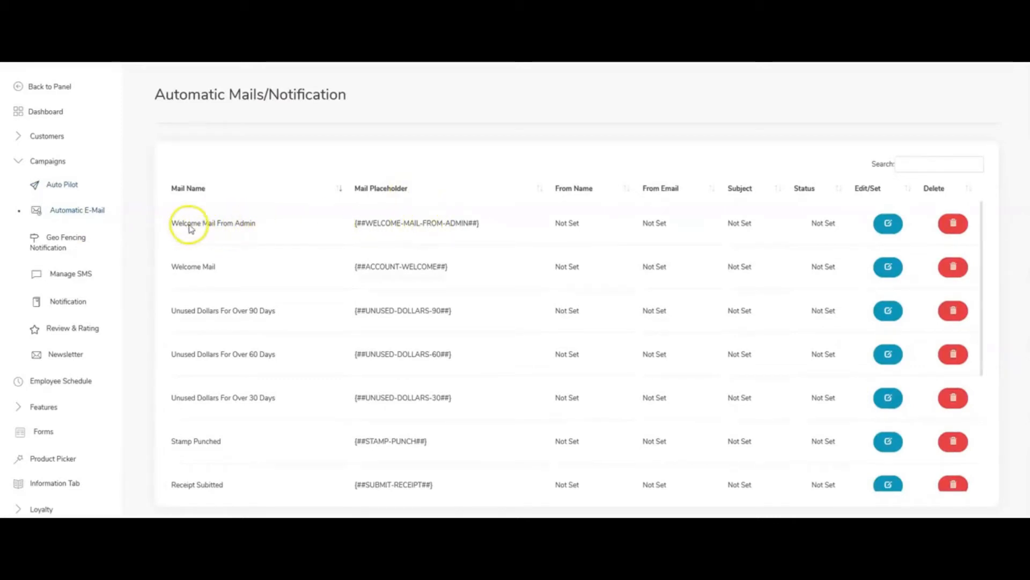
click(889, 268)
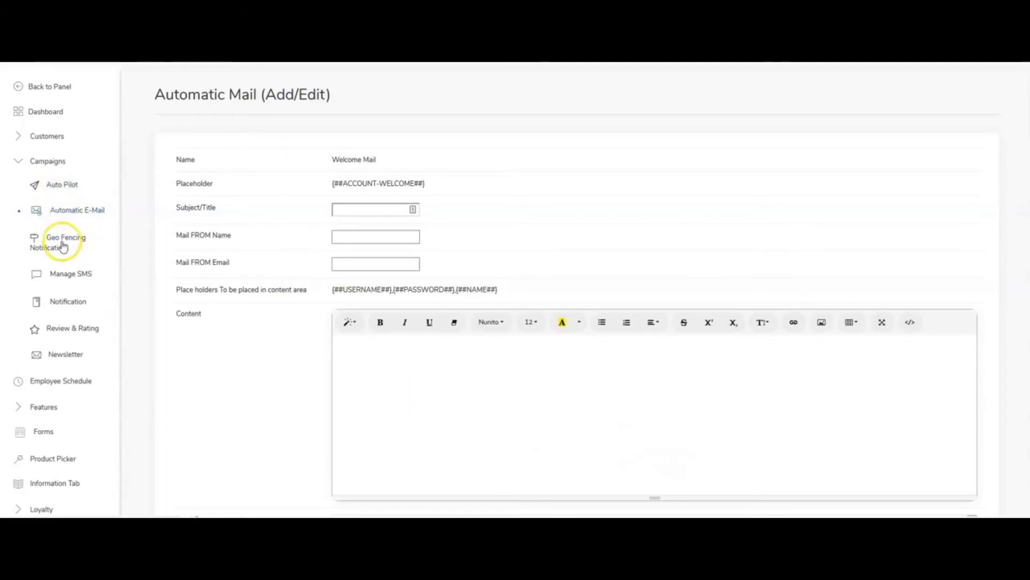
Return to the admin panel's app list and open the Marketing Alliance app's design settings for images and background.
click(25, 166)
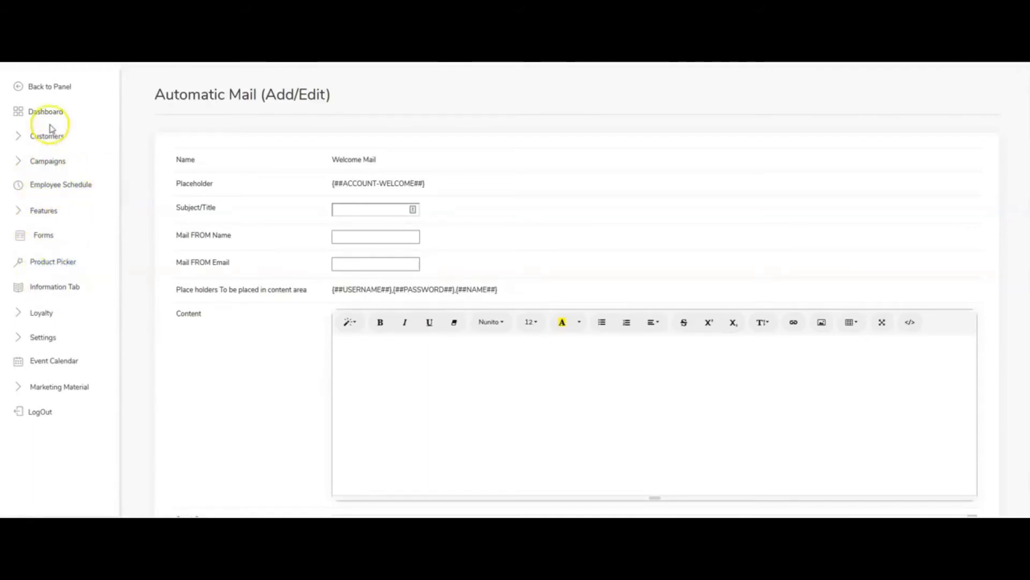
click(45, 87)
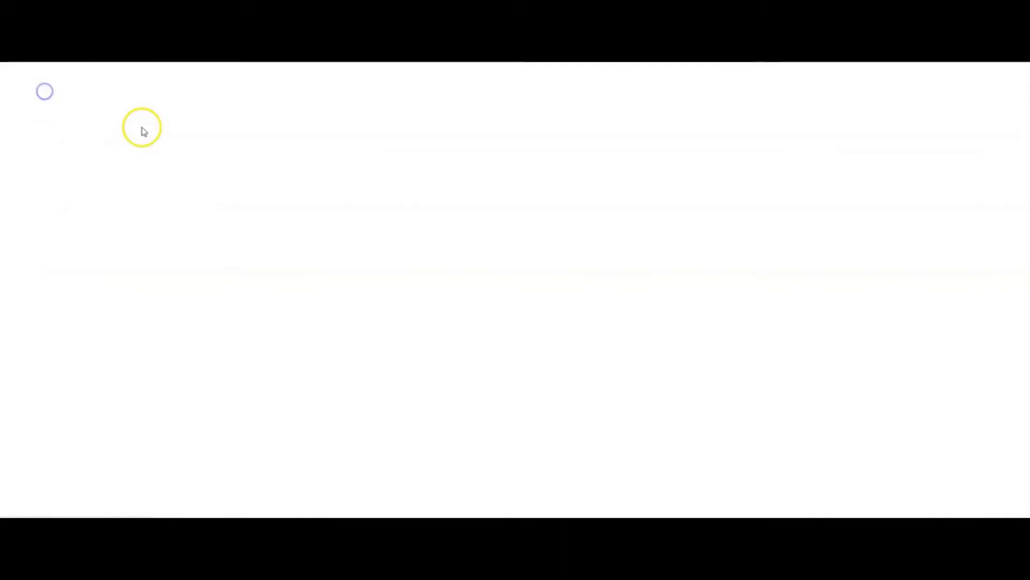
click(69, 113)
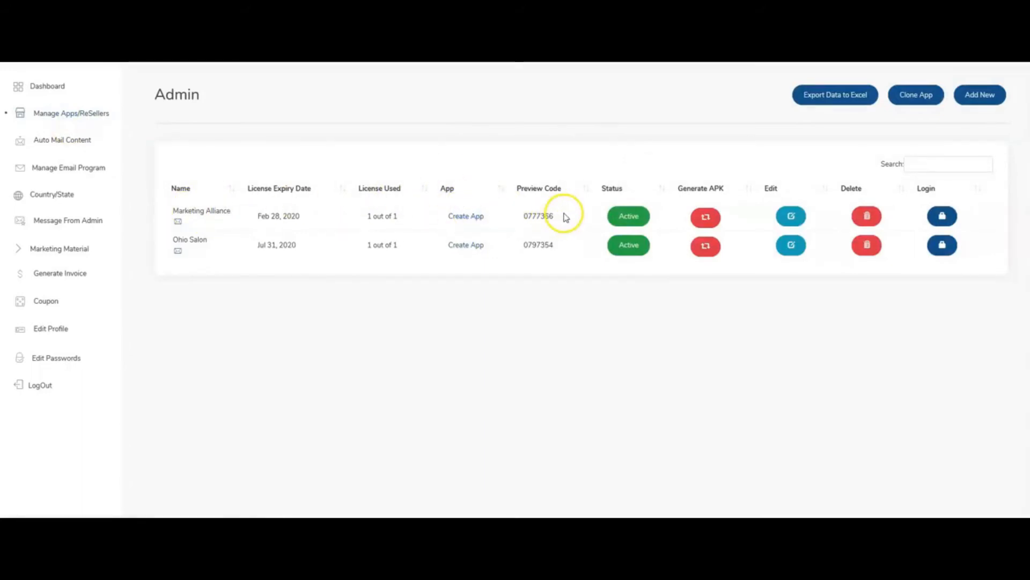
click(468, 217)
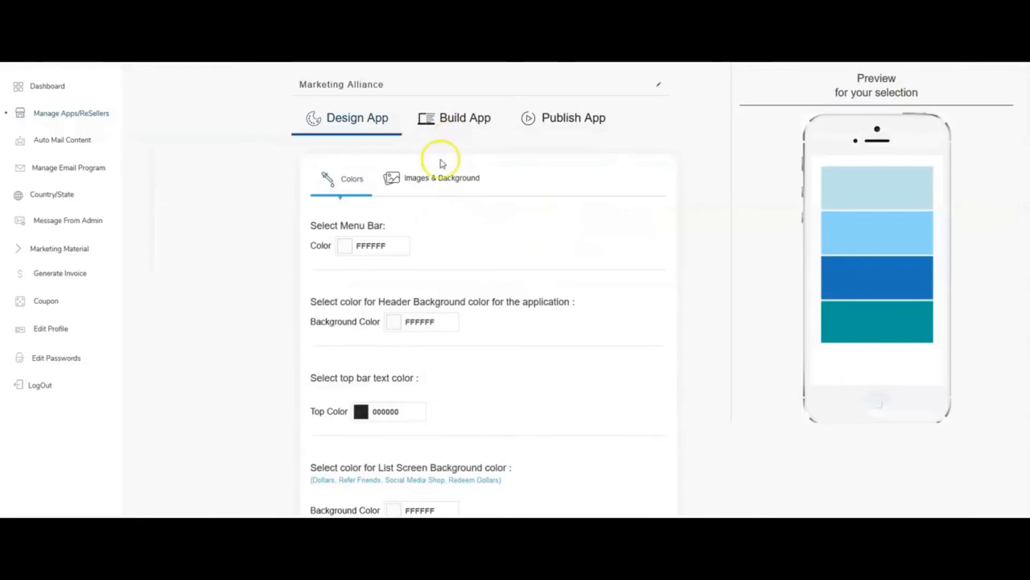
click(433, 175)
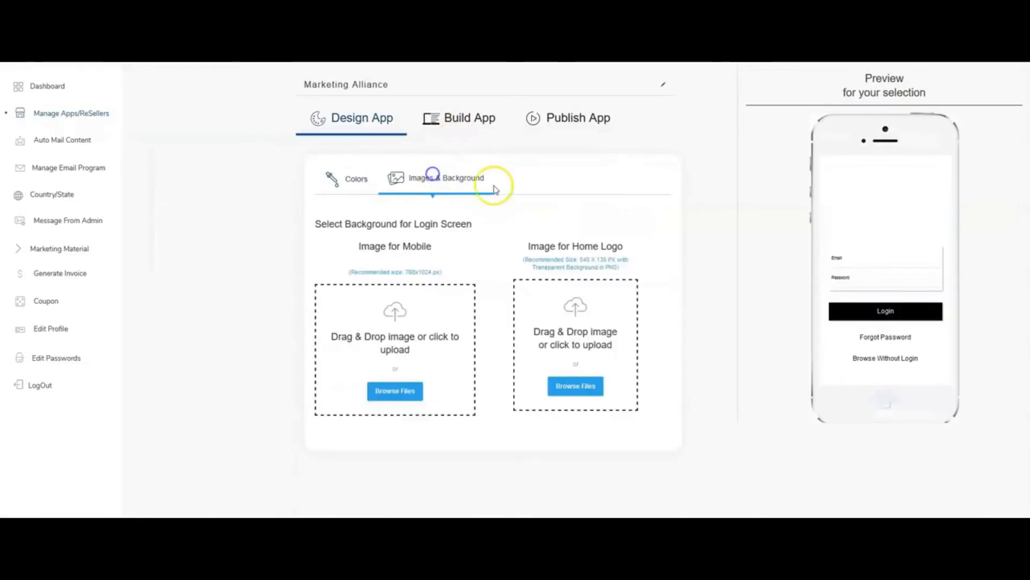
click(399, 388)
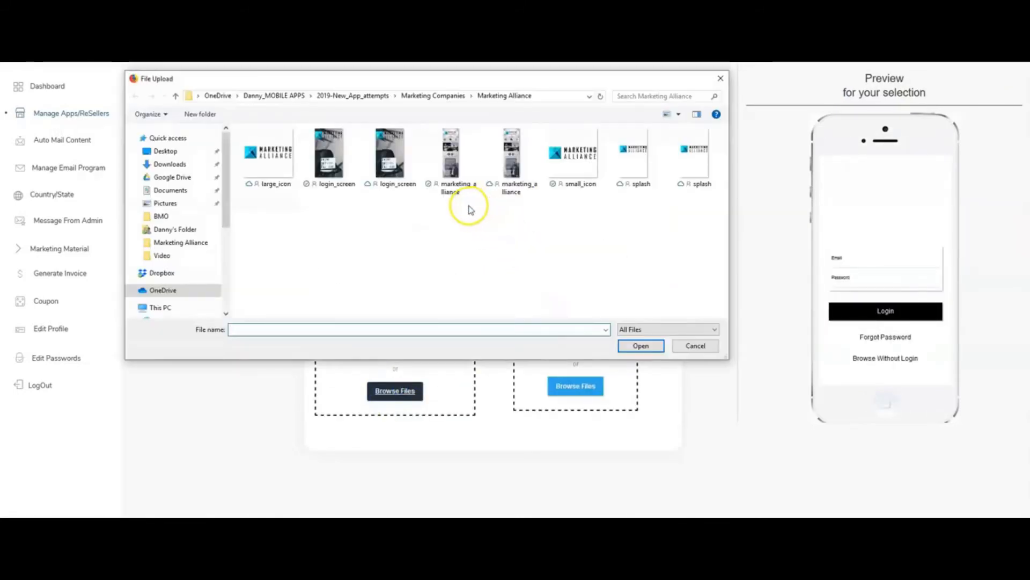
double_click(390, 177)
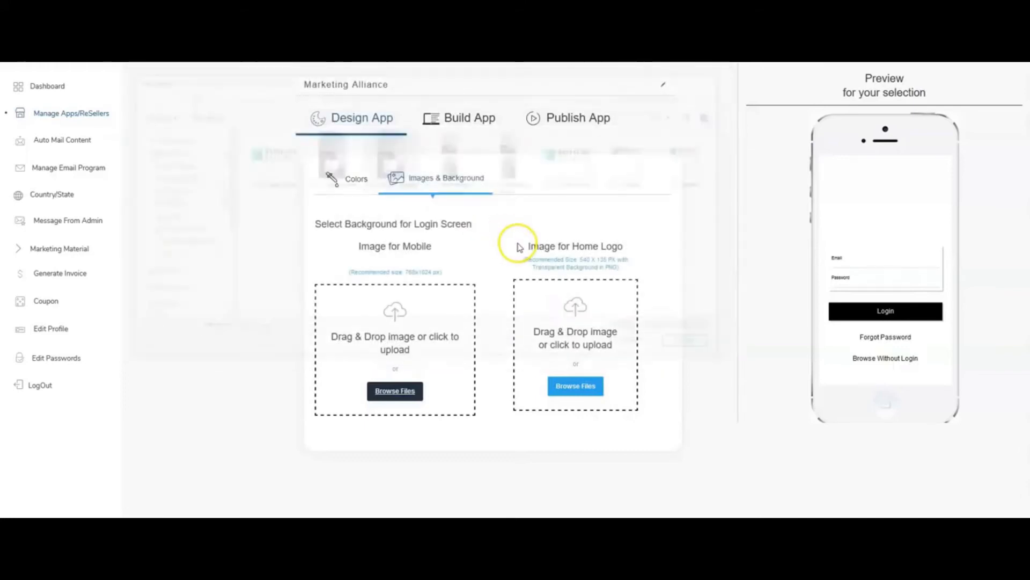
scroll(558, 246, down, 1)
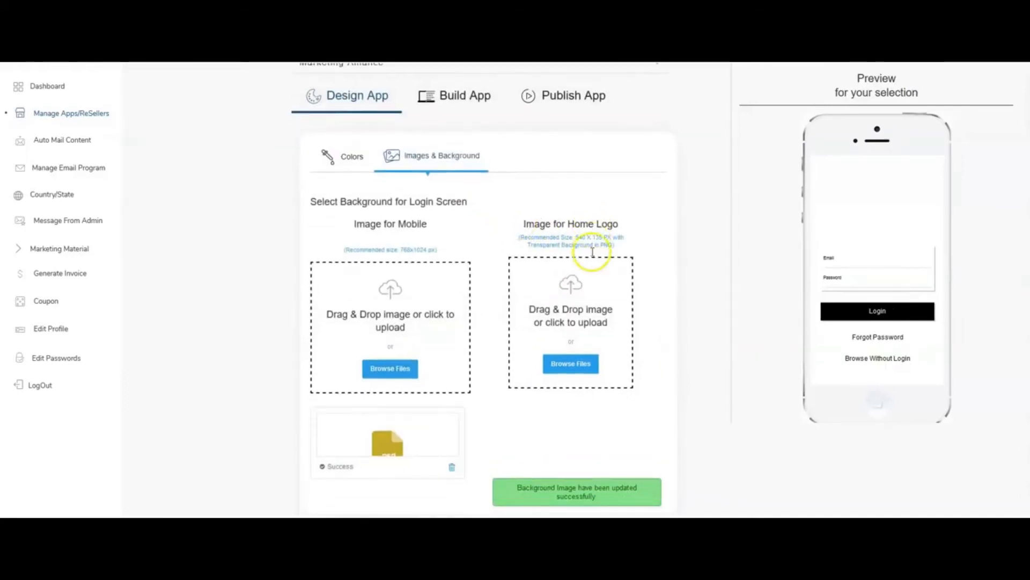
click(452, 451)
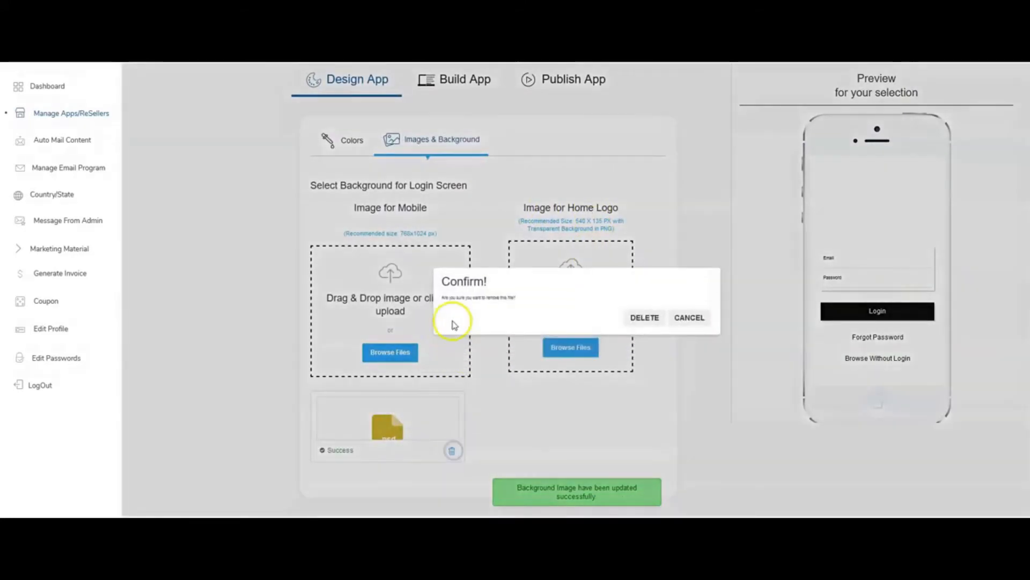
click(635, 315)
Upload the first login_screen file as the mobile background image for the login screen.
click(395, 391)
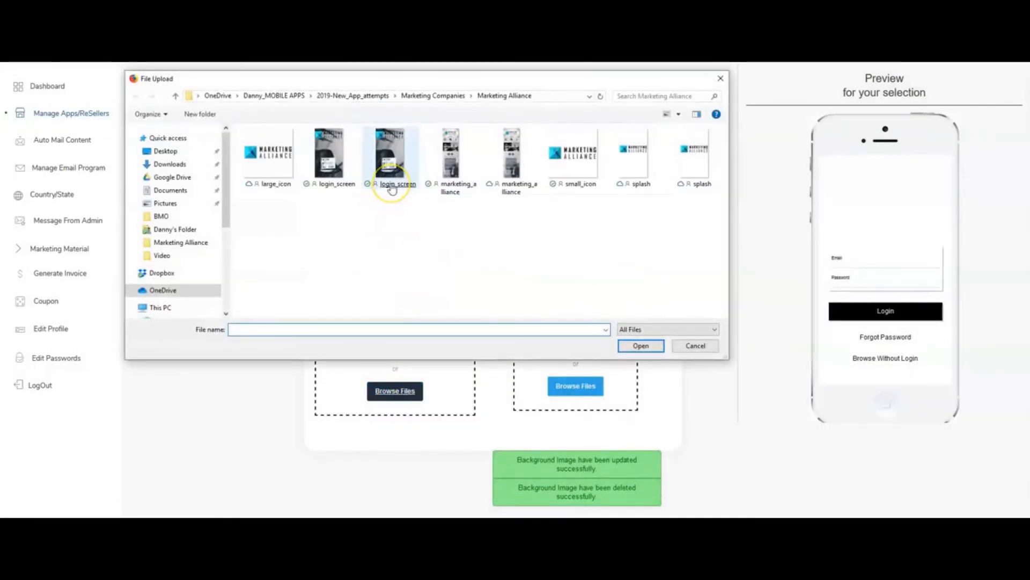
double_click(323, 185)
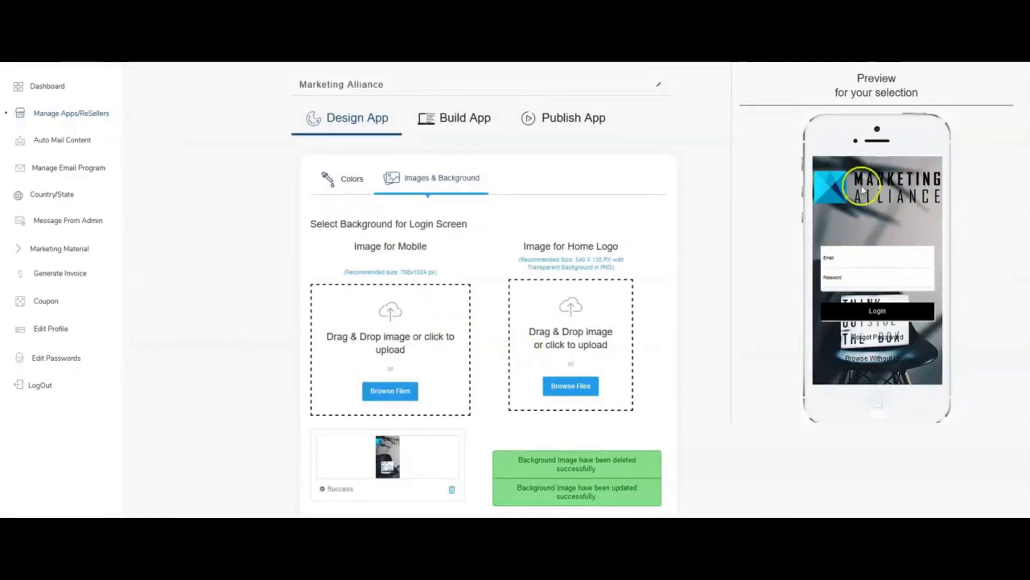
scroll(712, 260, down, 1)
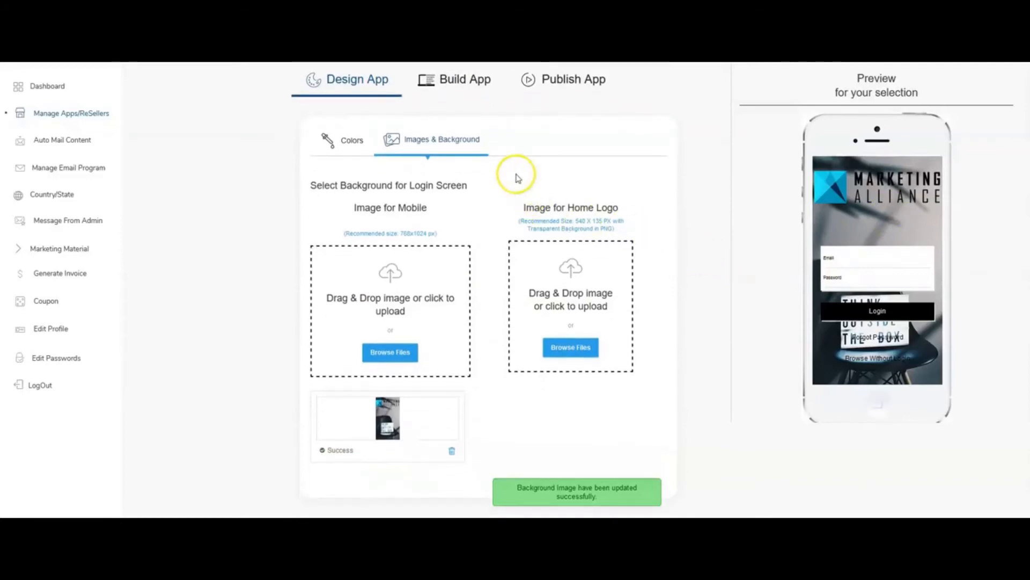
Look over the feature tiles in Build App and the layout choices for the app's menu.
click(457, 81)
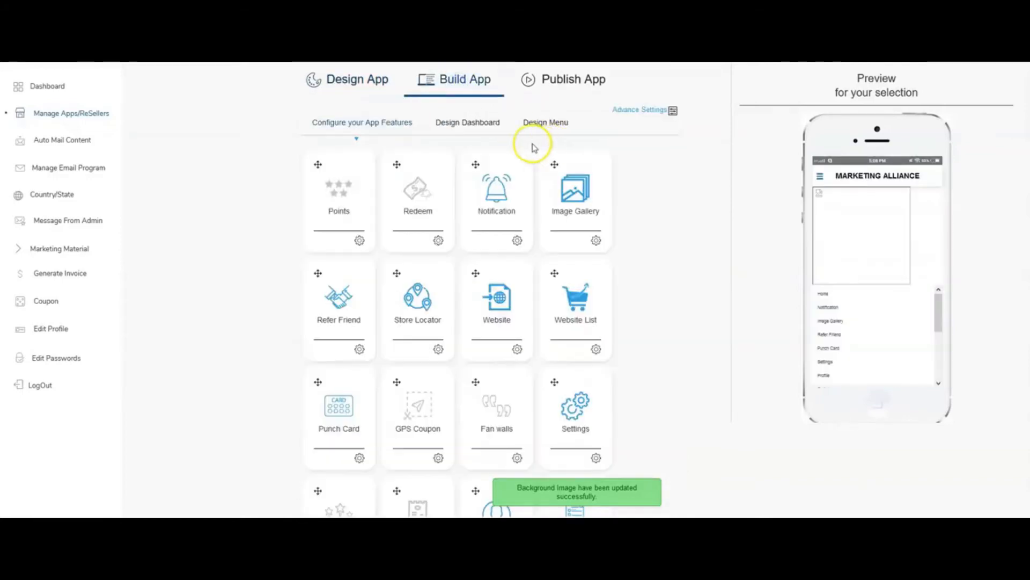
scroll(553, 134, down, 5)
scroll(569, 134, up, 6)
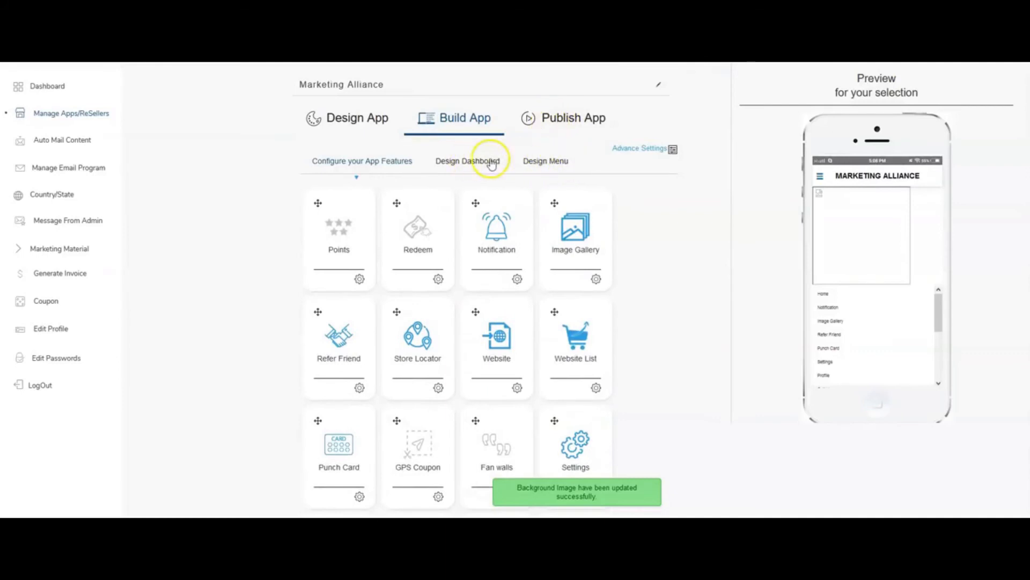
click(544, 161)
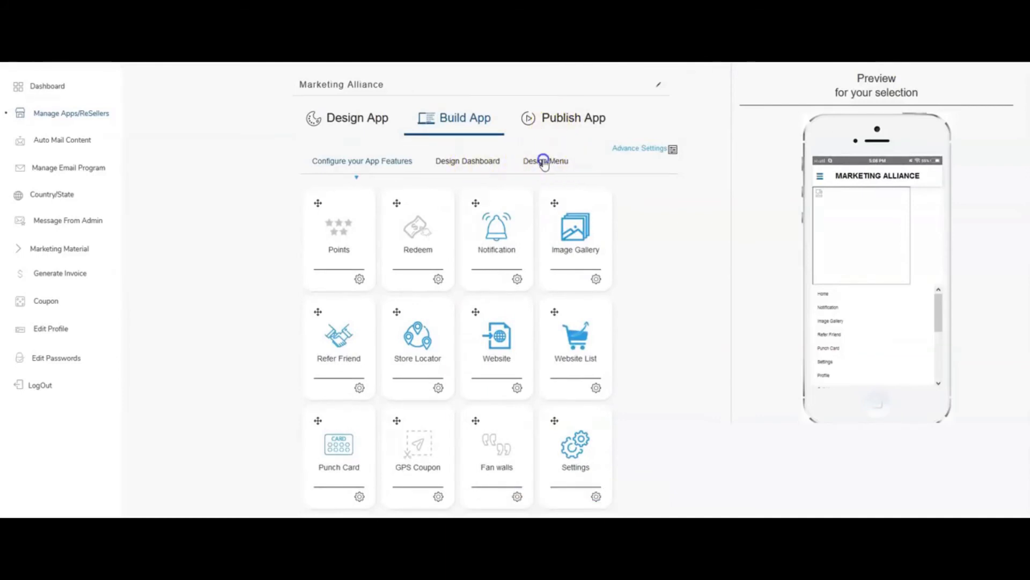
In the Play Store publishing settings, upload splash as the Splash Screen Image and small_icon as the App Icon Image.
click(568, 123)
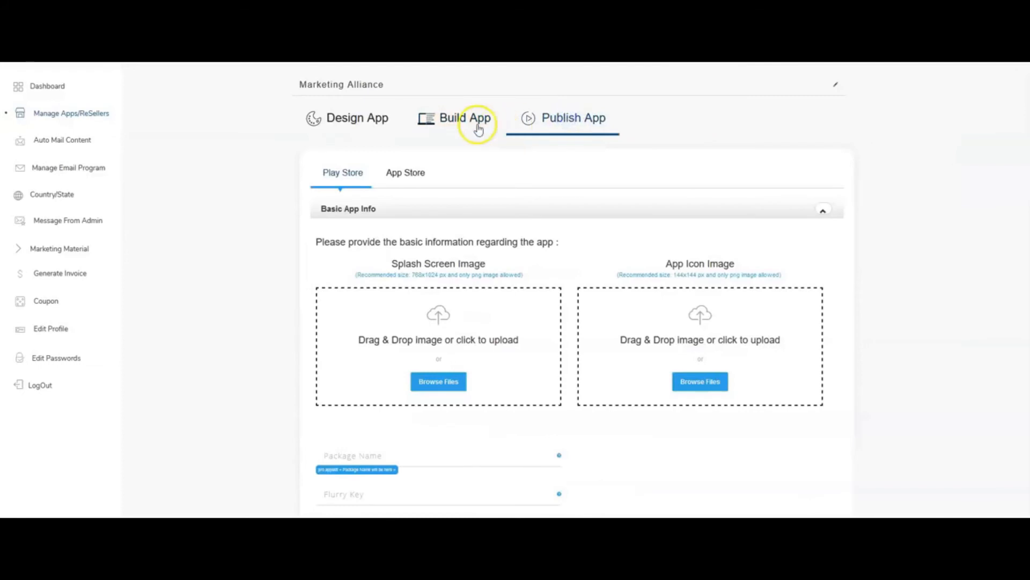
scroll(439, 172, down, 2)
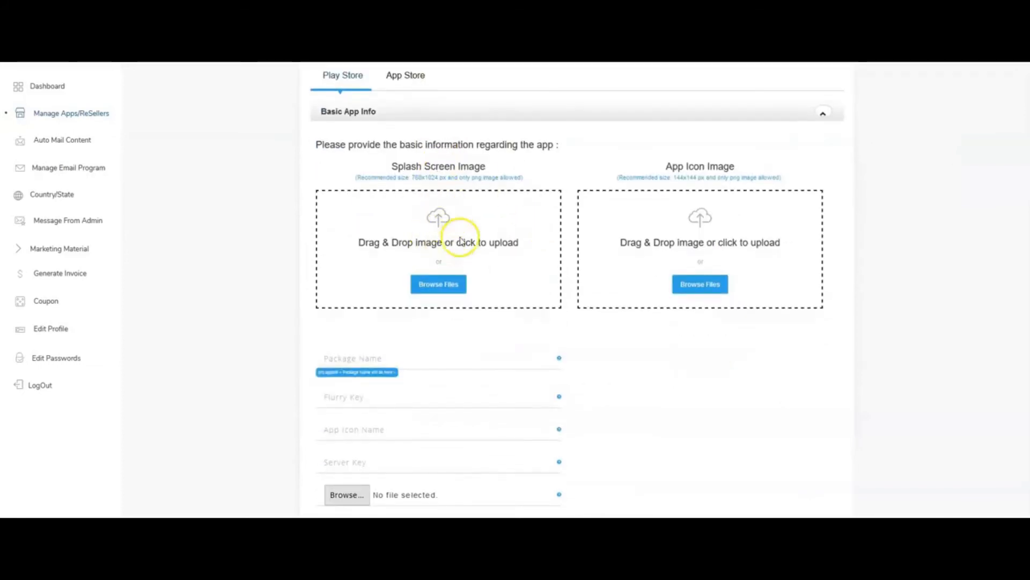
click(433, 290)
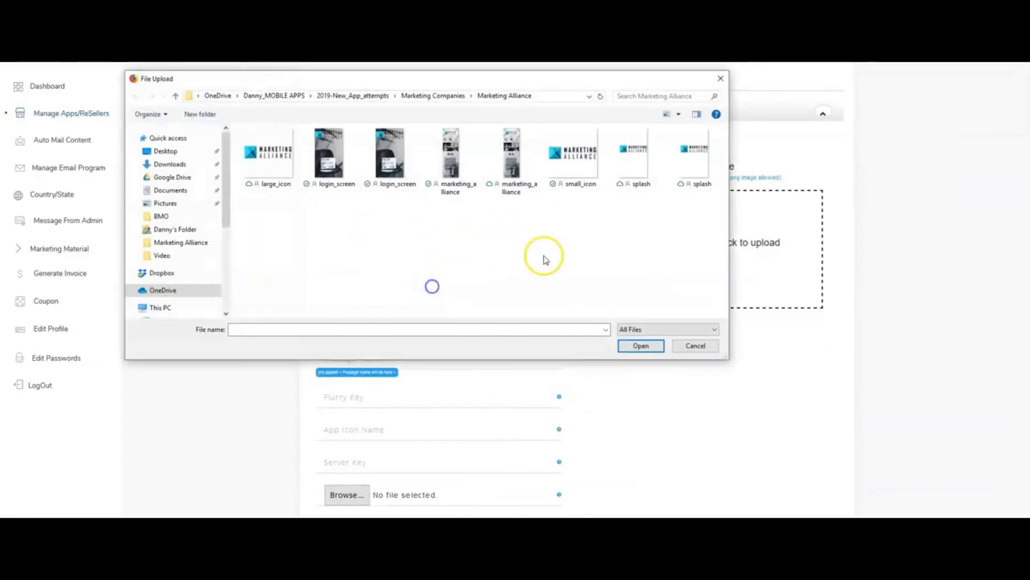
click(639, 172)
double_click(635, 177)
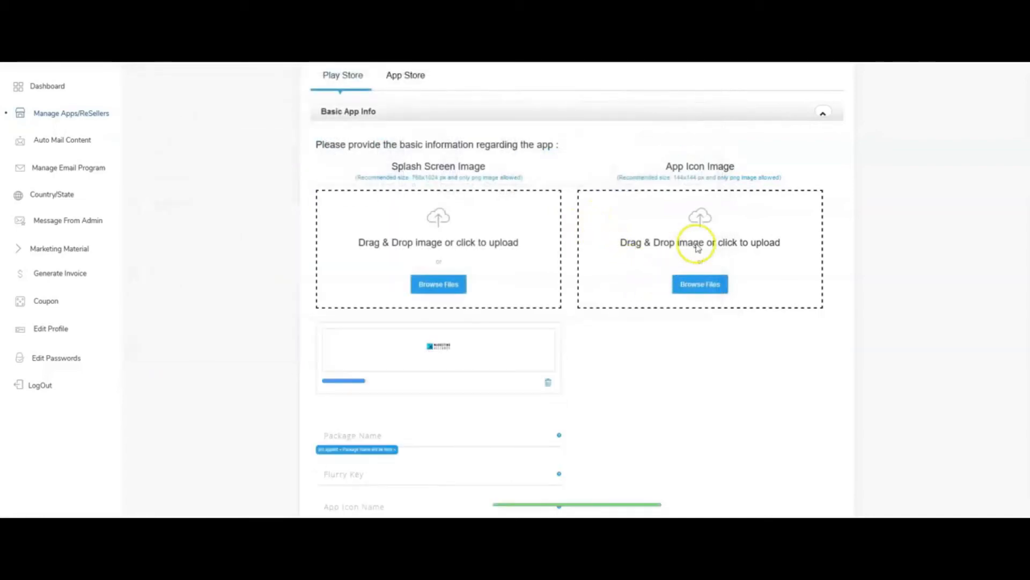
click(622, 256)
double_click(575, 181)
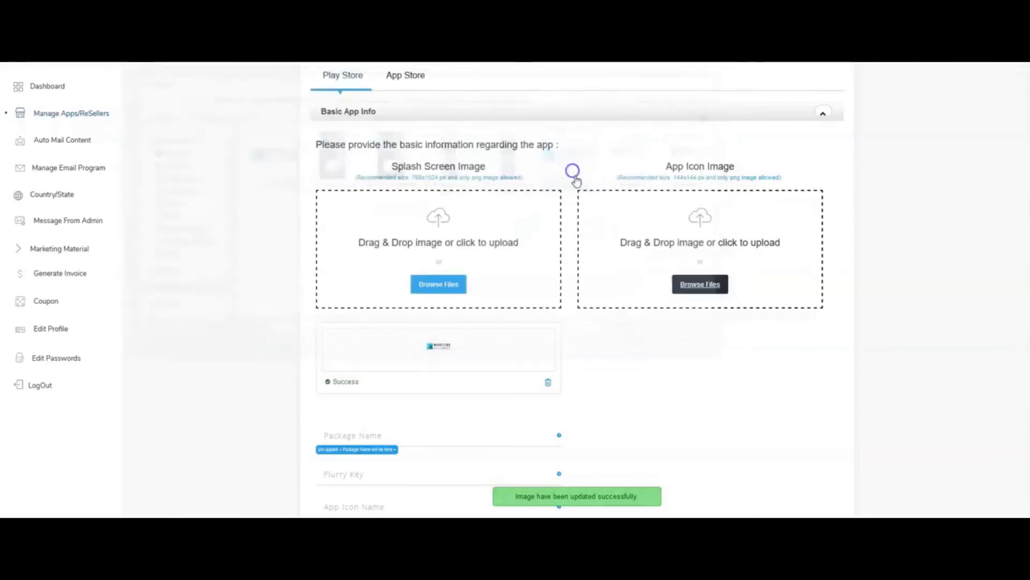
In the Play Store basic app info, enter marketingalliance as the package name, fill in the Flurry key, and set the app icon name to MarketingAlliance.
scroll(397, 333, down, 3)
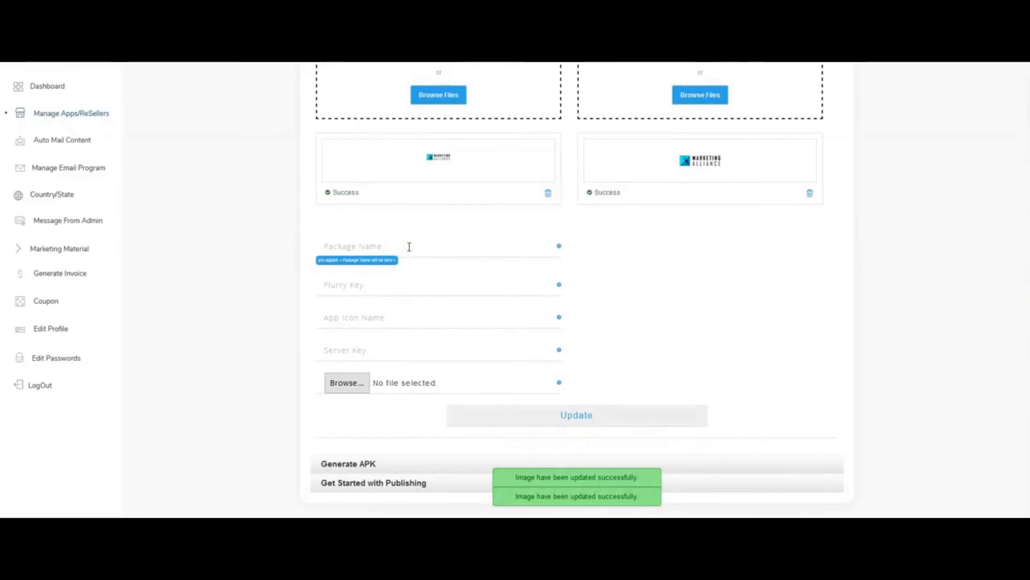
text(marketingalliance)
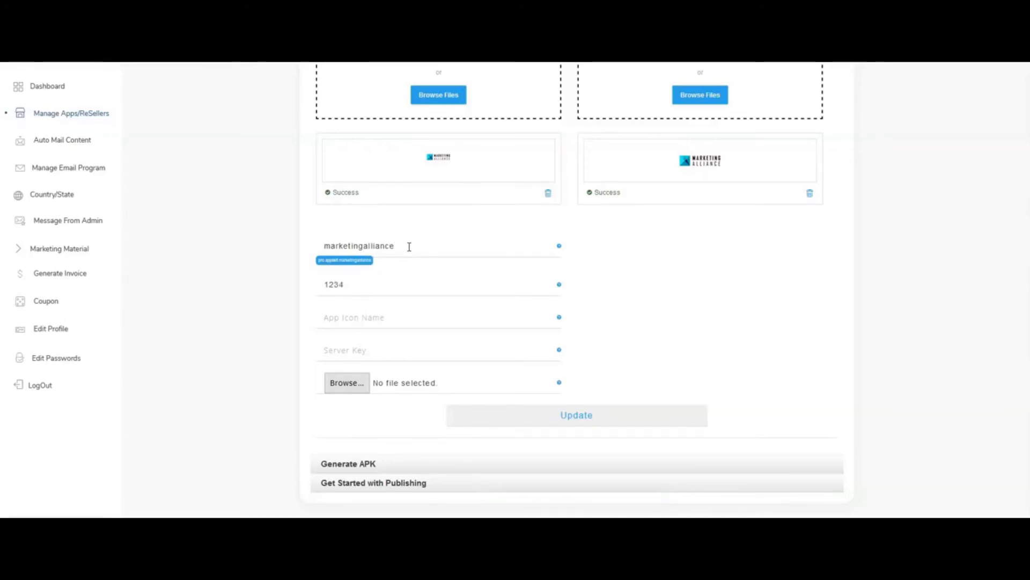
text(MarketingAllia)
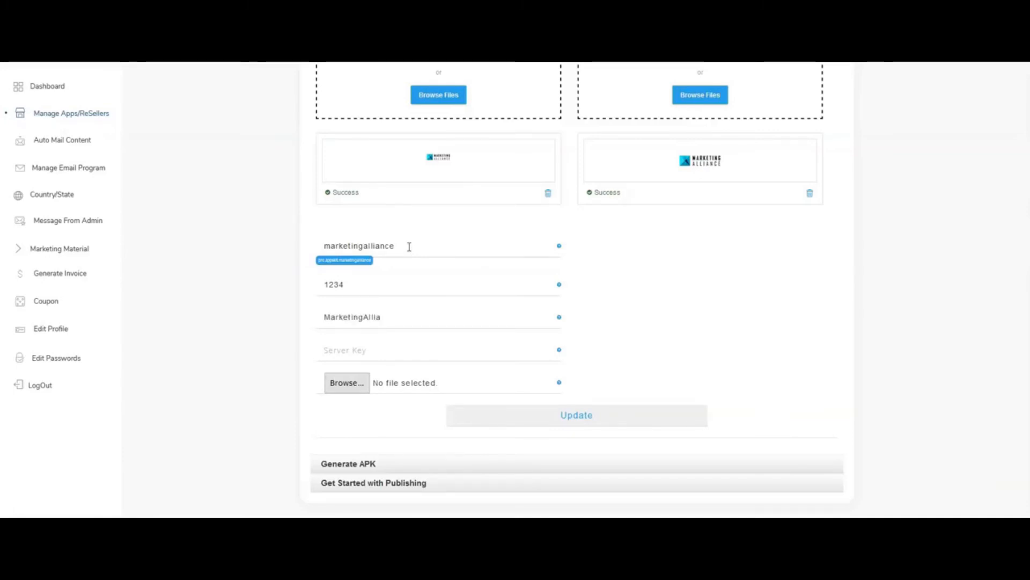
text(nce)
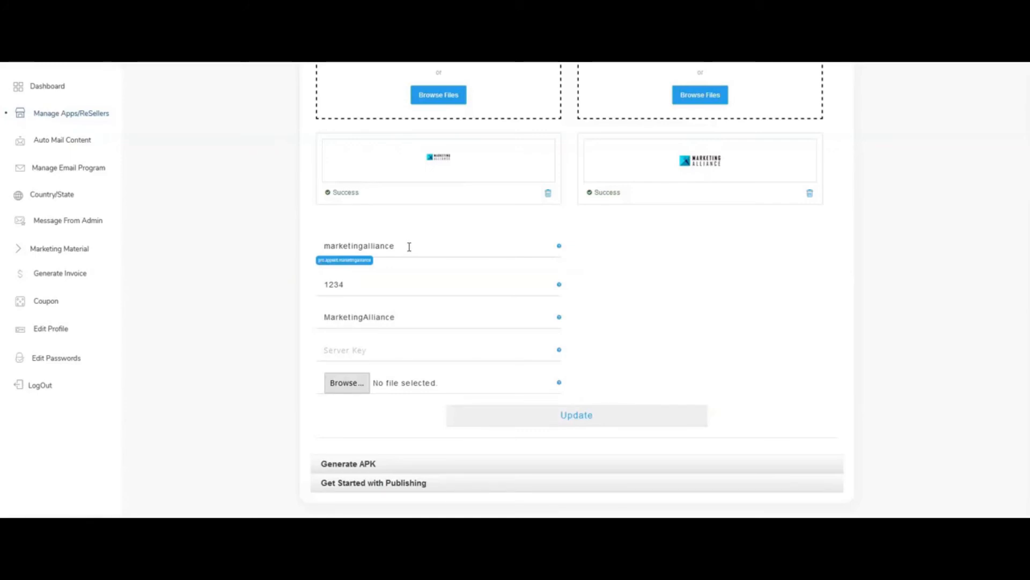
Paste the server key into its field and attach the google-services.json file from the Downloads folder.
click(507, 350)
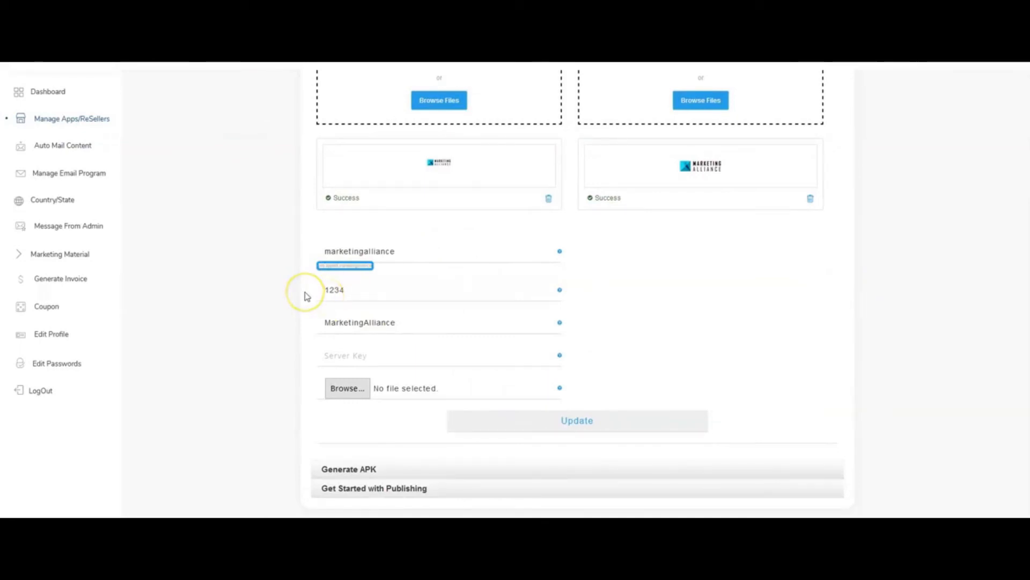
right_click(392, 350)
click(421, 393)
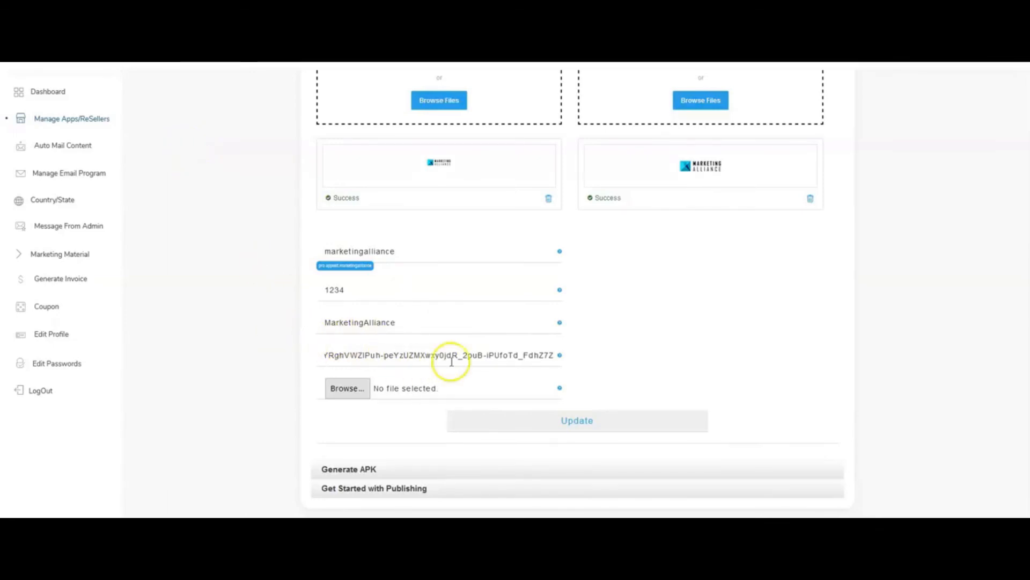
click(347, 387)
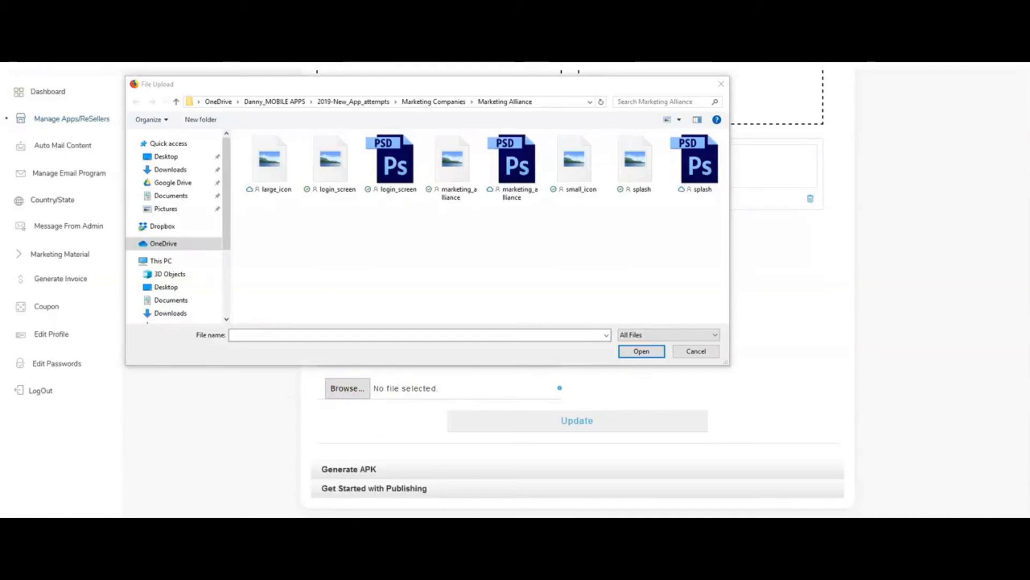
click(170, 169)
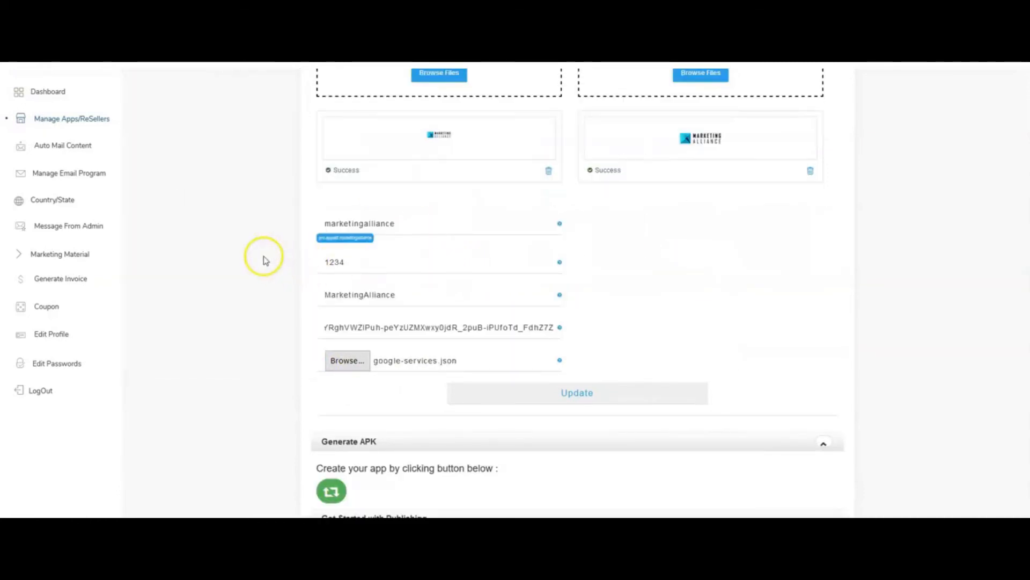
Return to the admin app list and start generating the APK for the Marketing Alliance app.
scroll(355, 410, down, 1)
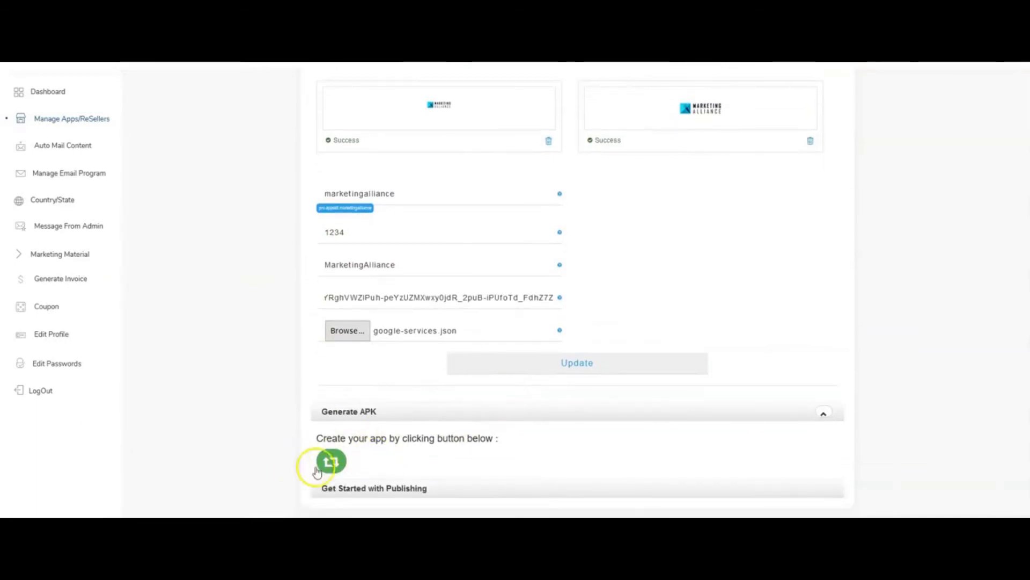
click(57, 118)
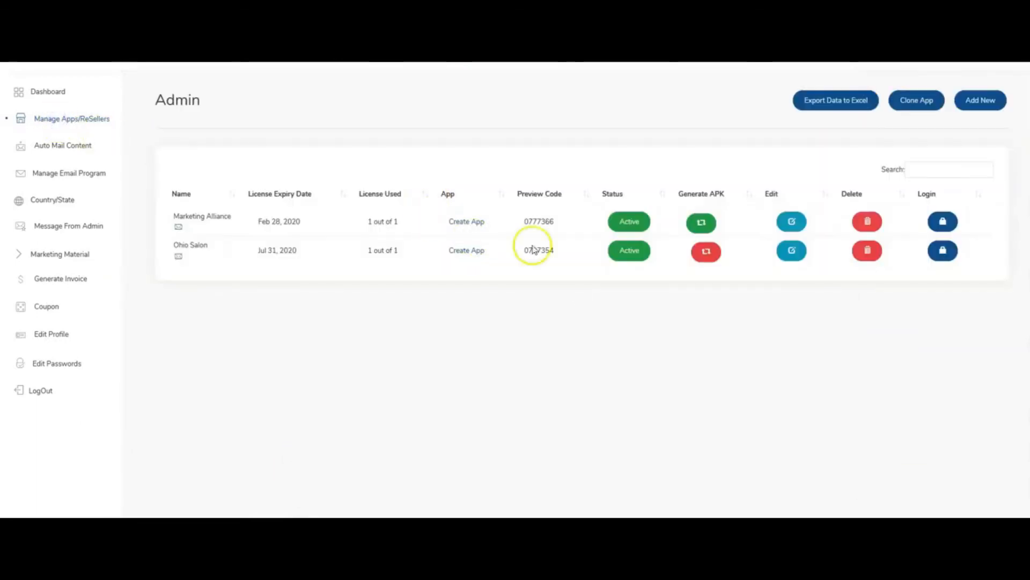
click(701, 222)
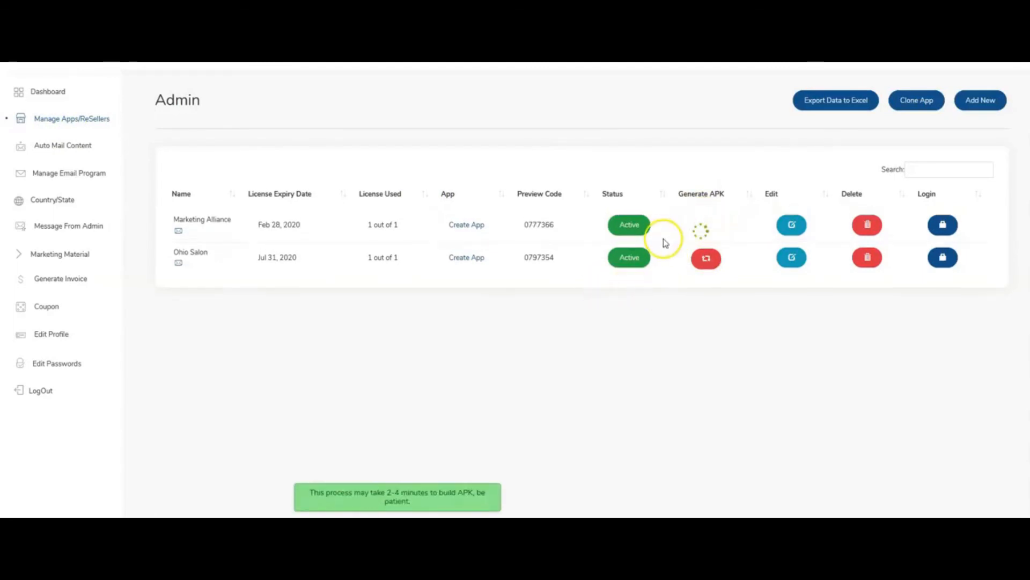